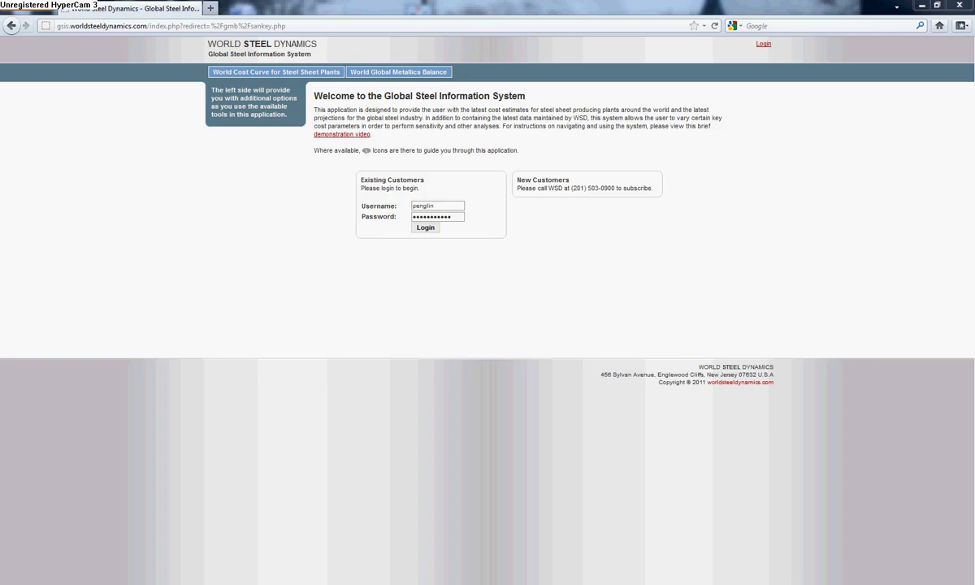
Log in through the Existing Customers box with the account's username and password.
{"action": "left_click", "coordinate": [425, 229]}
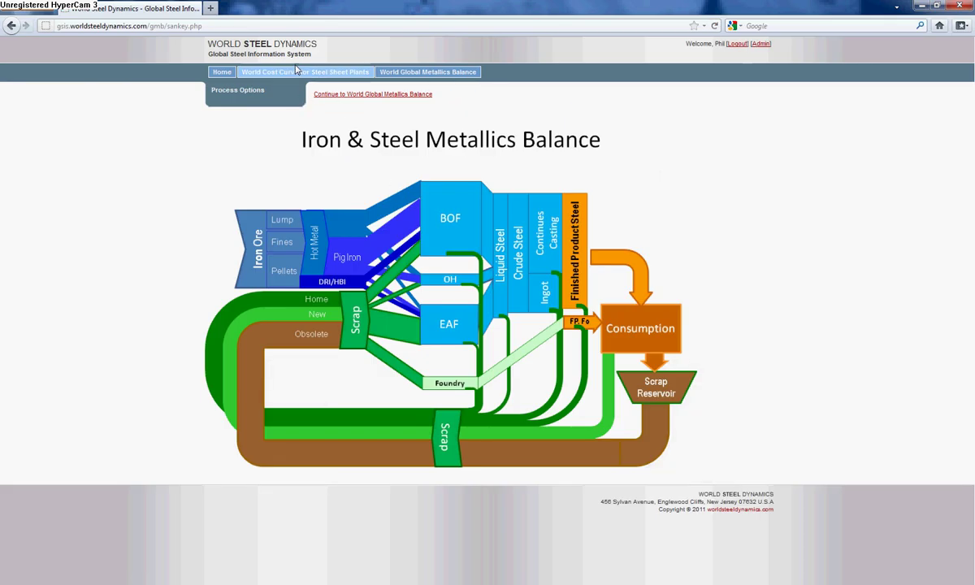
Continue from the Iron & Steel Metallics Balance page to the World Global Metallics Balance options.
{"action": "left_click", "coordinate": [351, 96]}
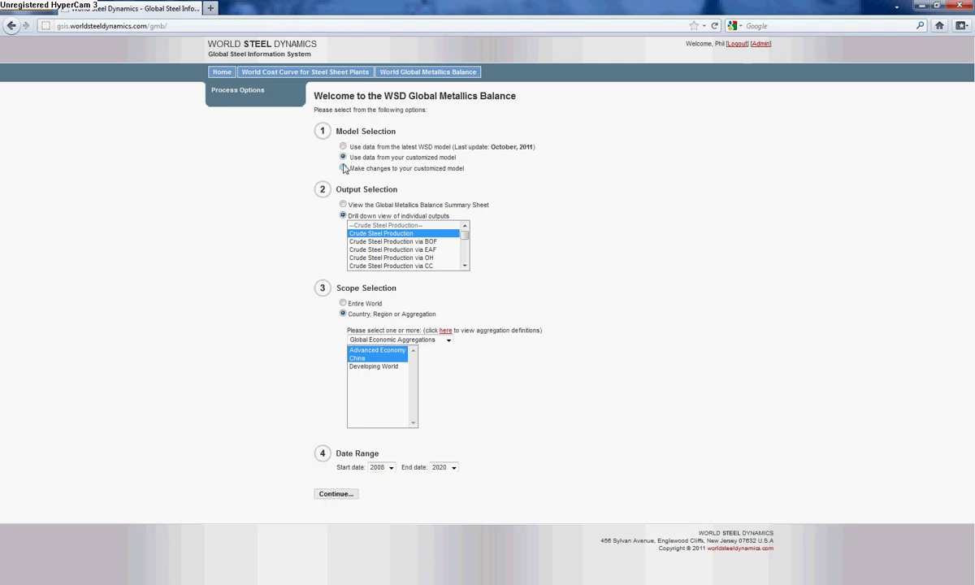
Pick the model data source and settle on the Global Metallics Balance Summary Sheet output.
{"action": "left_click", "coordinate": [343, 168]}
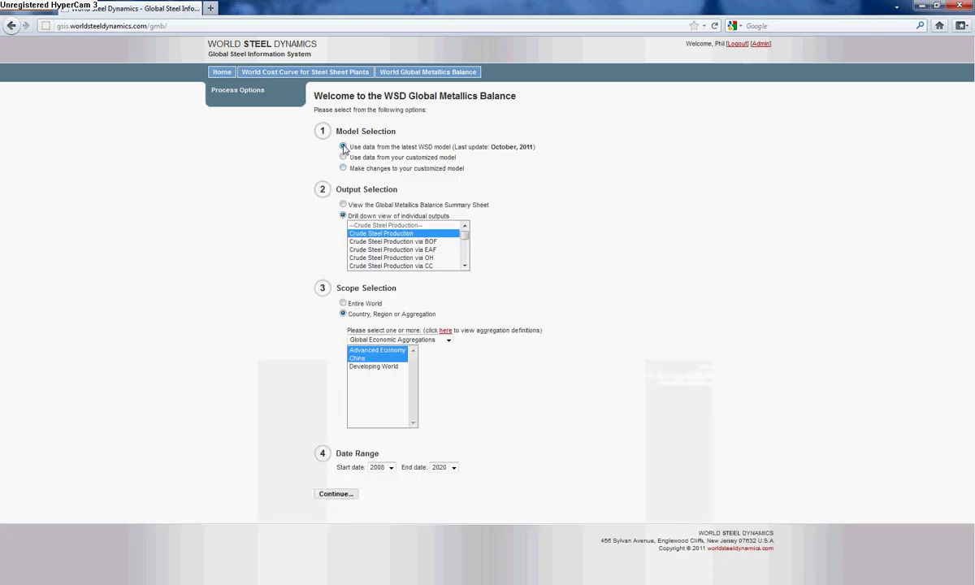
{"action": "left_click", "coordinate": [343, 205]}
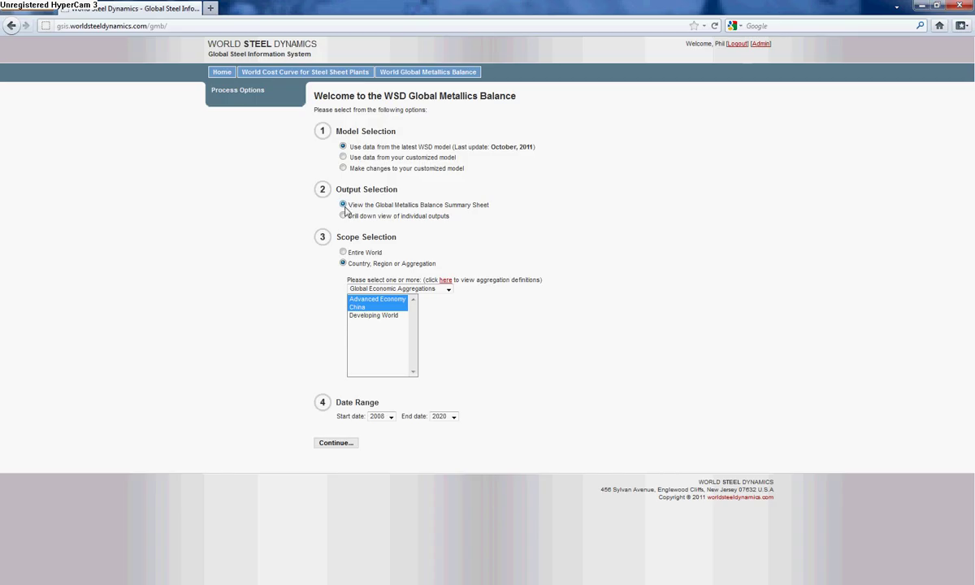
{"action": "left_click", "coordinate": [343, 216]}
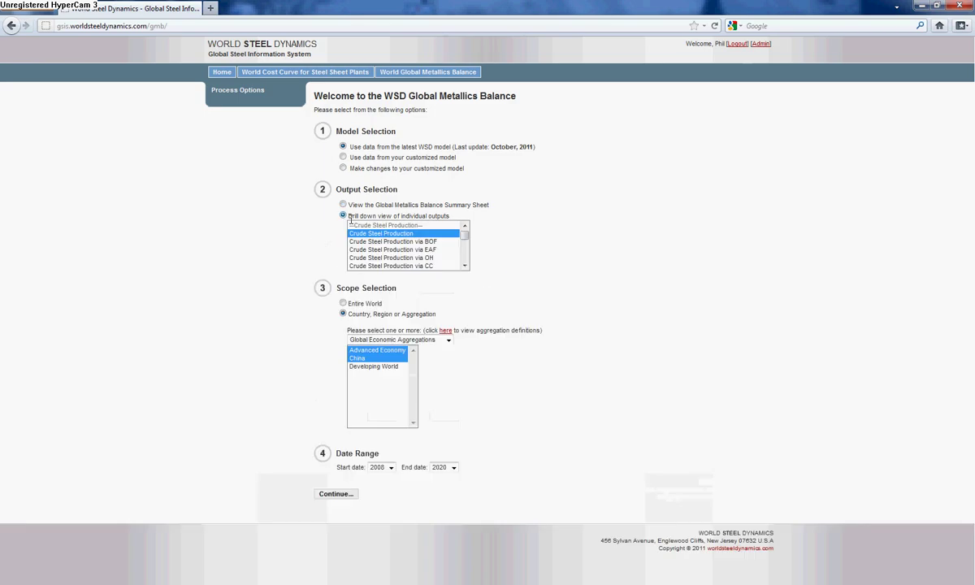
{"action": "left_click", "coordinate": [465, 265]}
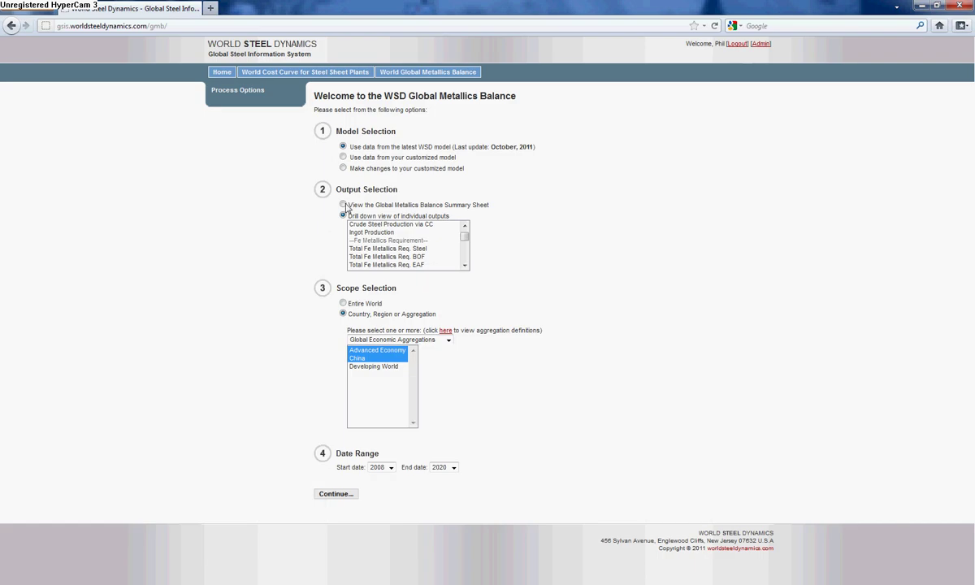
{"action": "left_click", "coordinate": [343, 205]}
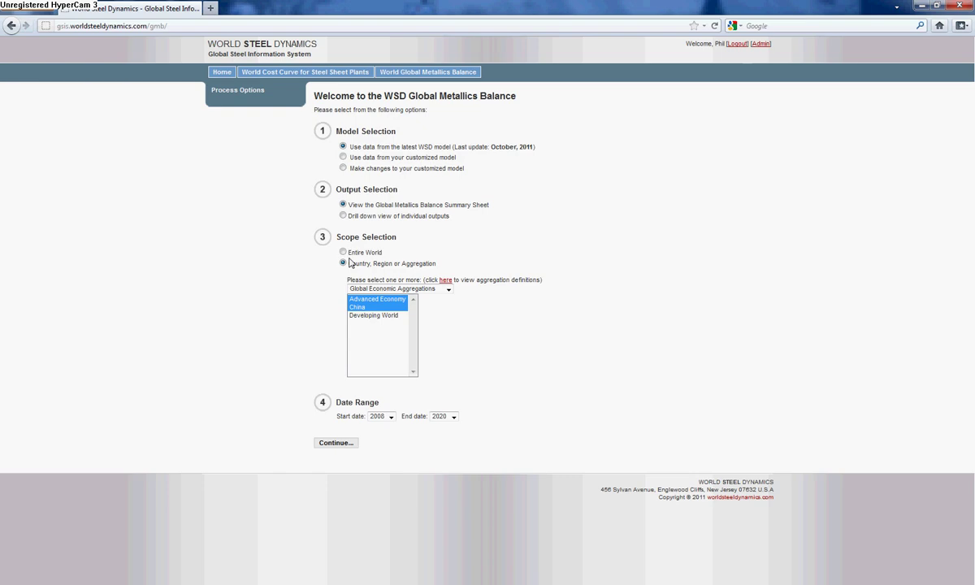
Show the aggregation definitions and set the aggregation type to Regional Economic Aggregations.
{"action": "left_click", "coordinate": [444, 280]}
{"action": "left_click", "coordinate": [447, 289]}
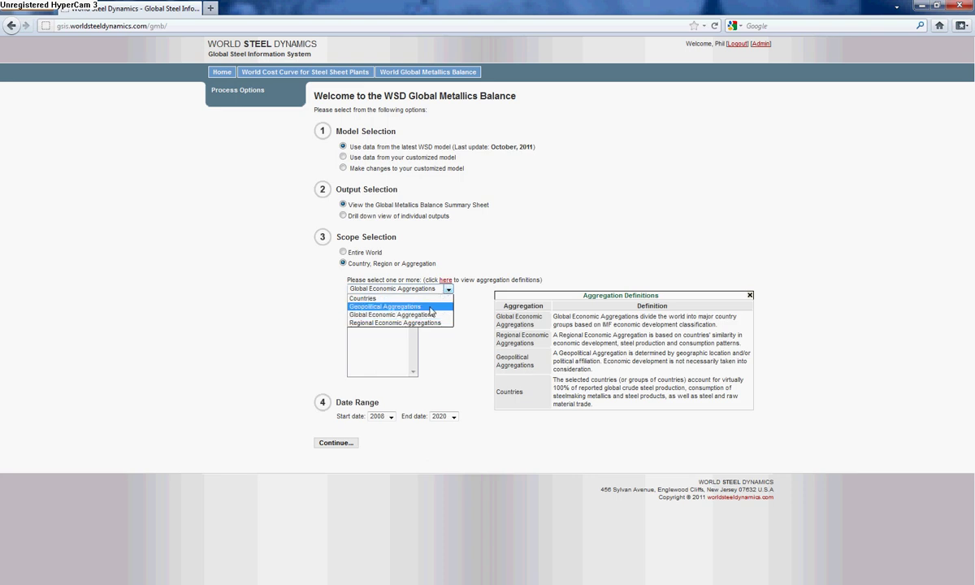
{"action": "left_click", "coordinate": [430, 308]}
{"action": "left_click", "coordinate": [430, 289]}
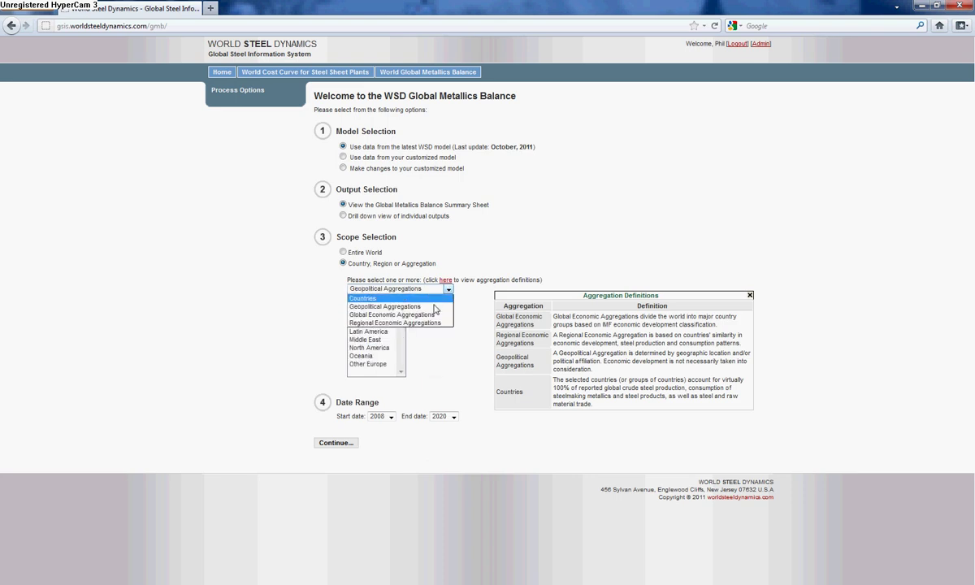
{"action": "left_click", "coordinate": [434, 313]}
{"action": "left_click", "coordinate": [446, 289]}
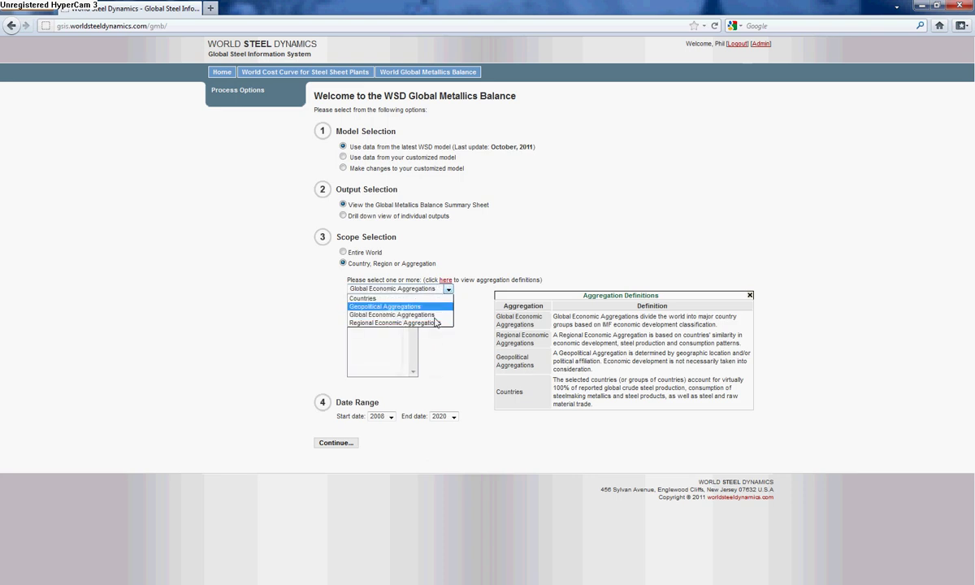
{"action": "left_click", "coordinate": [435, 323]}
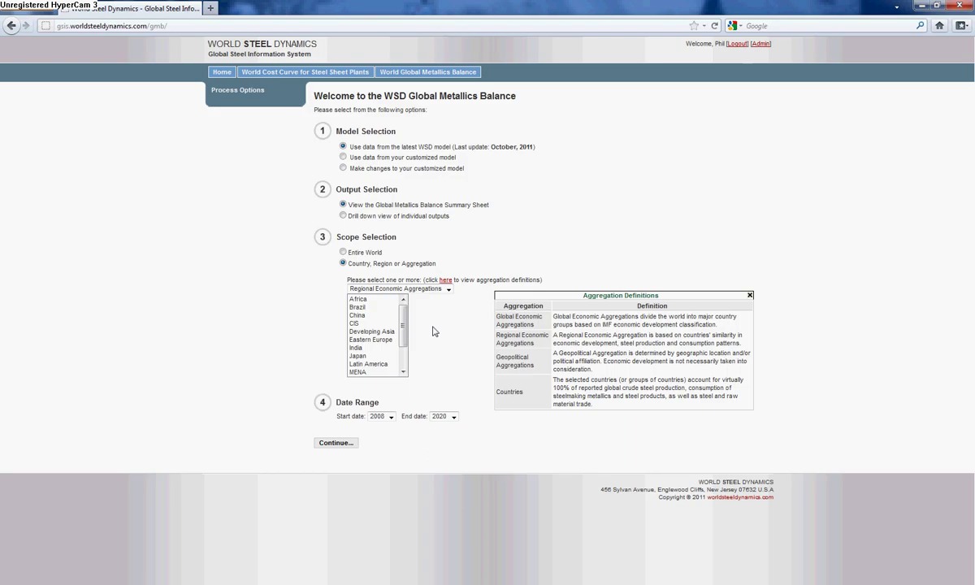
Select China as the only region in the region list.
{"action": "left_click", "coordinate": [358, 314]}
{"action": "left_click", "coordinate": [366, 331], "text": "ctrl"}
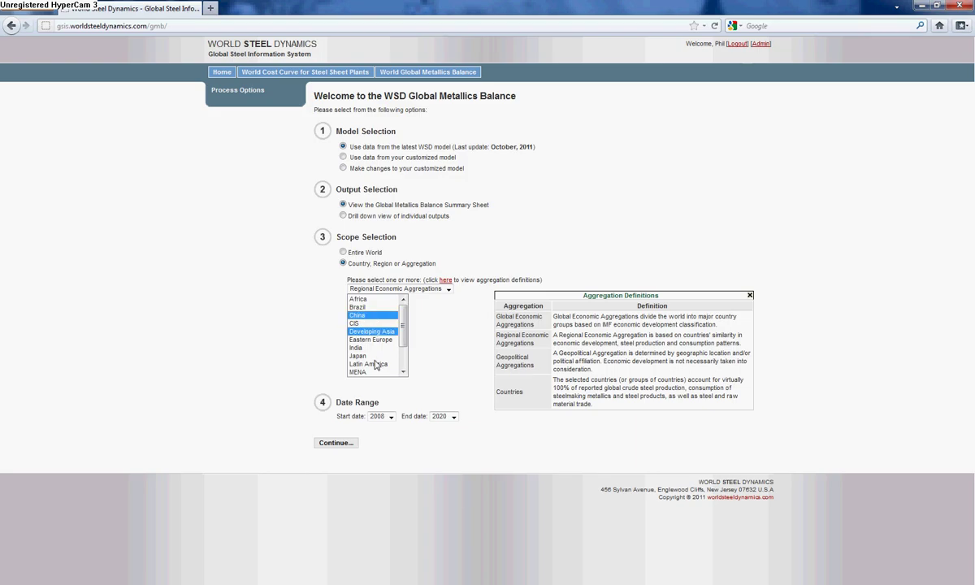
{"action": "left_click", "coordinate": [374, 358], "text": "ctrl"}
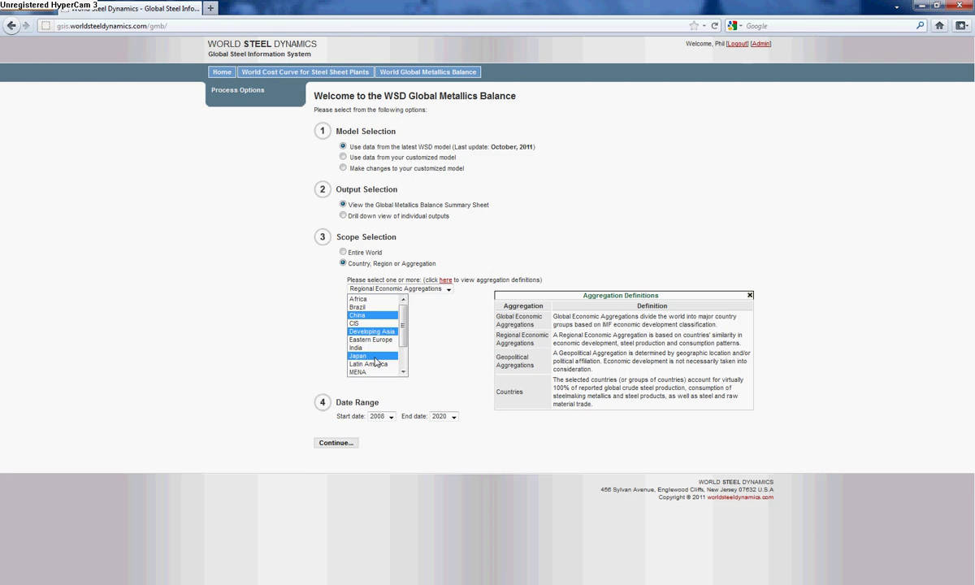
{"action": "left_click", "coordinate": [345, 253]}
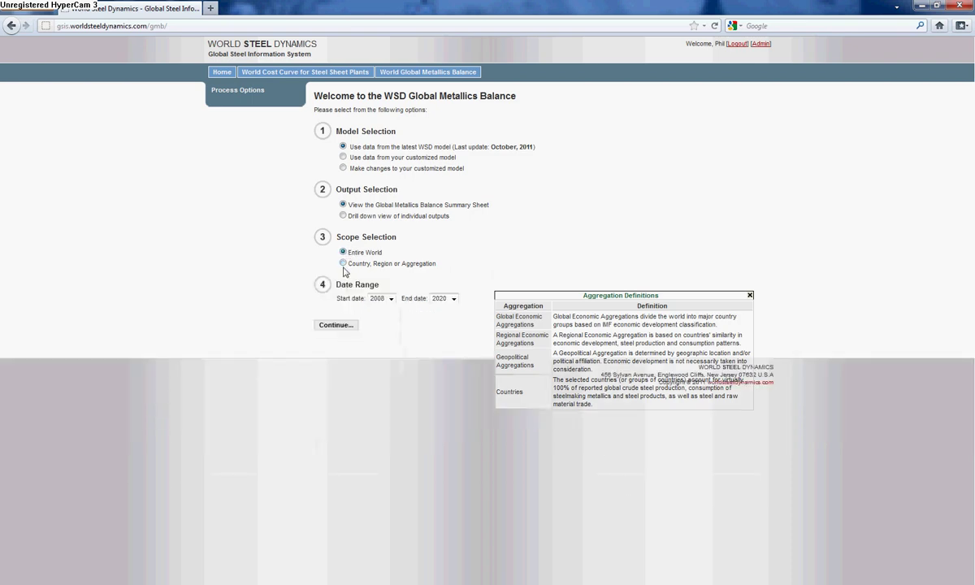
{"action": "left_click", "coordinate": [343, 263]}
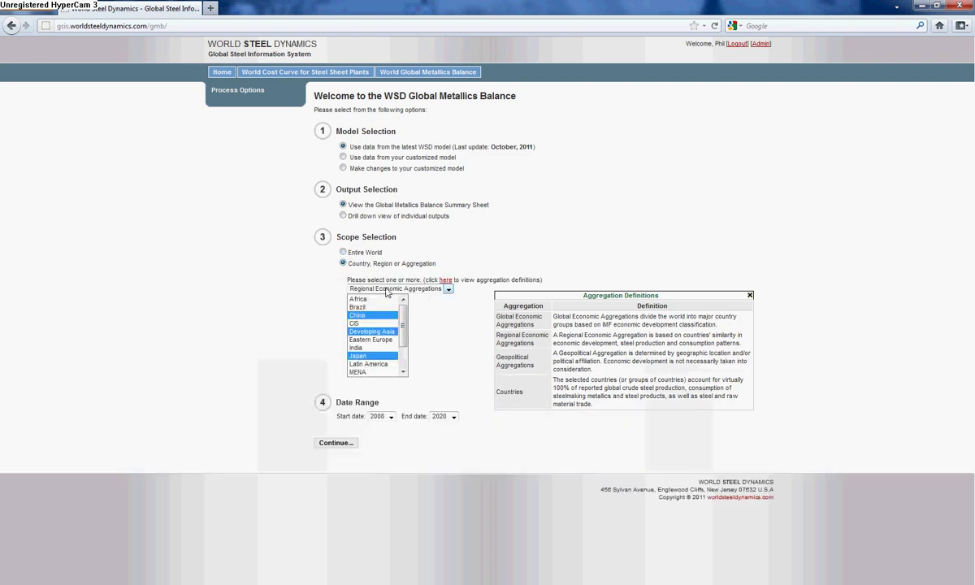
{"action": "left_click", "coordinate": [374, 316]}
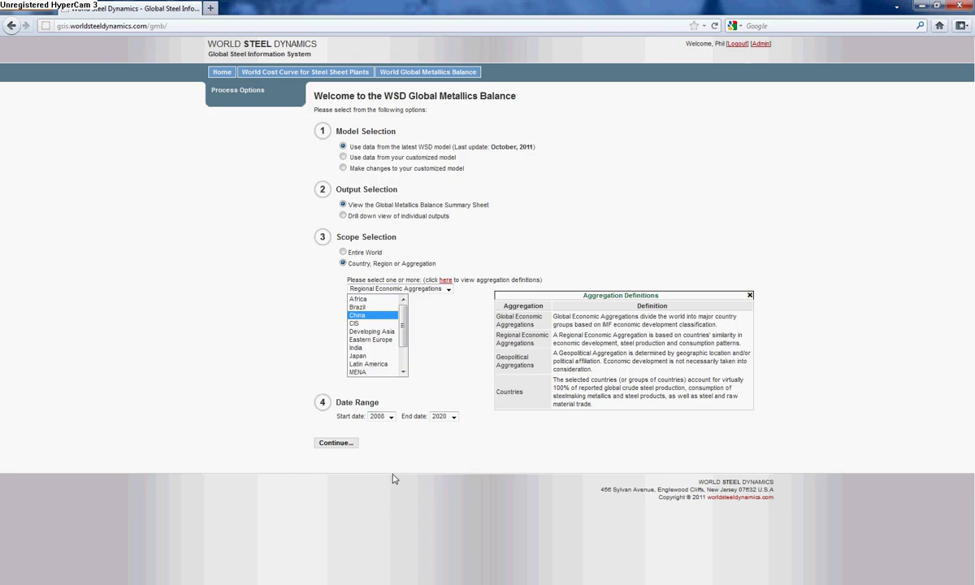
Keep the 2008 start year and 2020 end year, then generate China's summary sheet.
{"action": "left_click", "coordinate": [391, 416]}
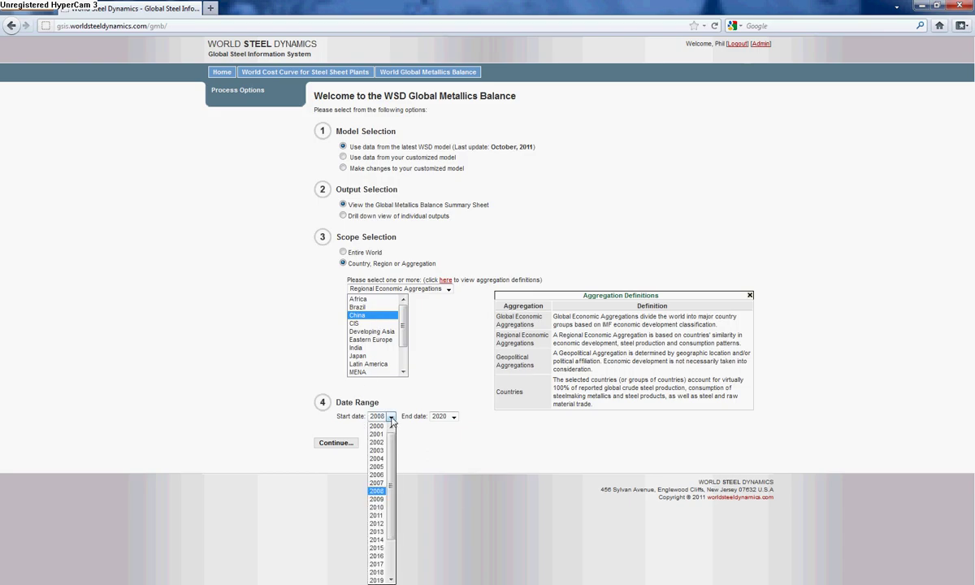
{"action": "left_click", "coordinate": [453, 417]}
{"action": "left_click", "coordinate": [453, 417]}
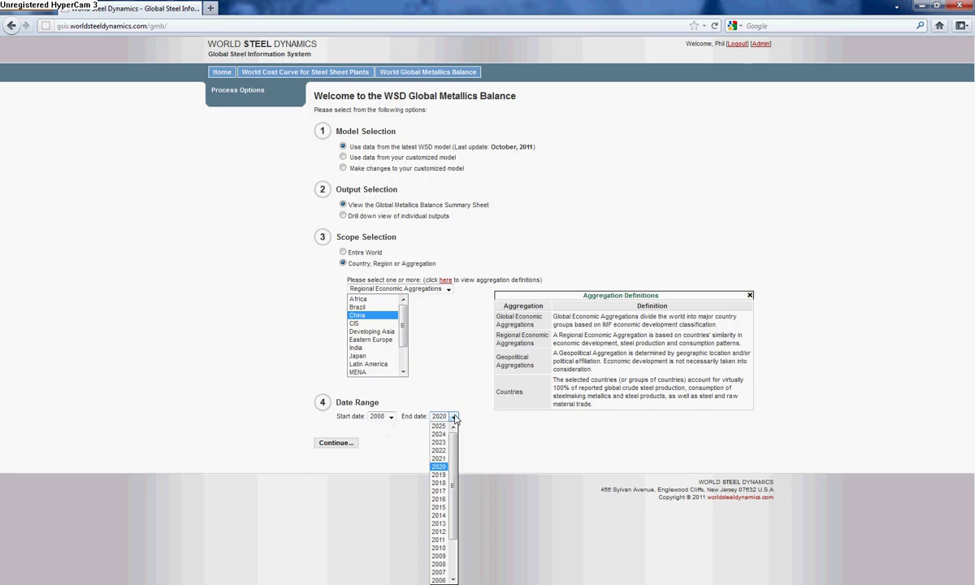
{"action": "left_click", "coordinate": [391, 429]}
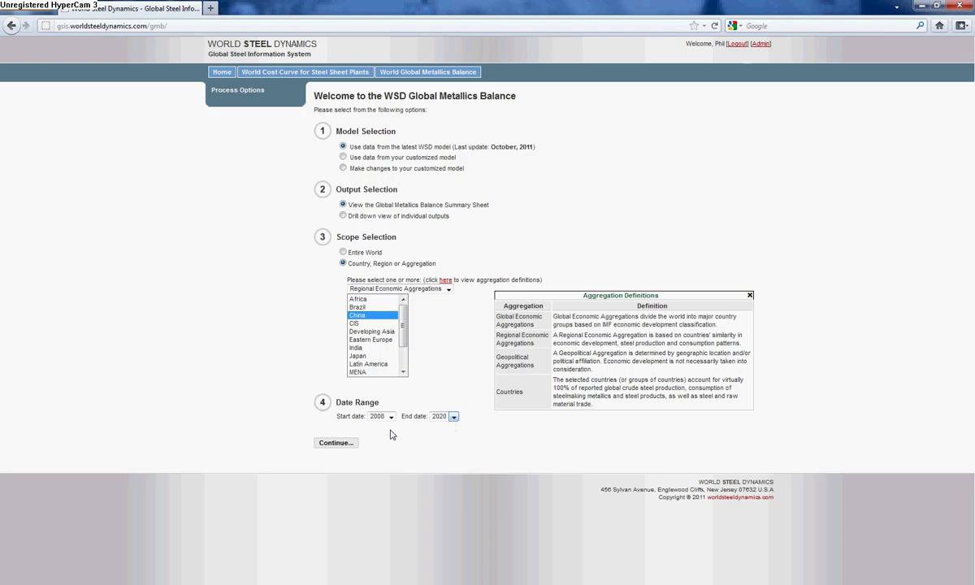
{"action": "left_click", "coordinate": [346, 445]}
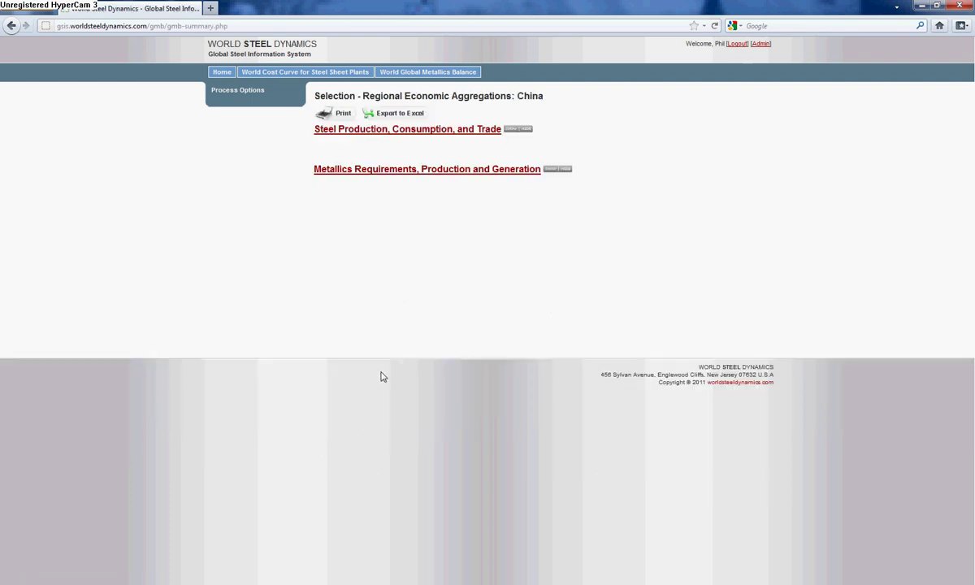
Expand Crude Steel Production and Metallics Requirements > Scrap > Obsolete Scrap Requirement tables.
{"action": "left_click", "coordinate": [452, 129]}
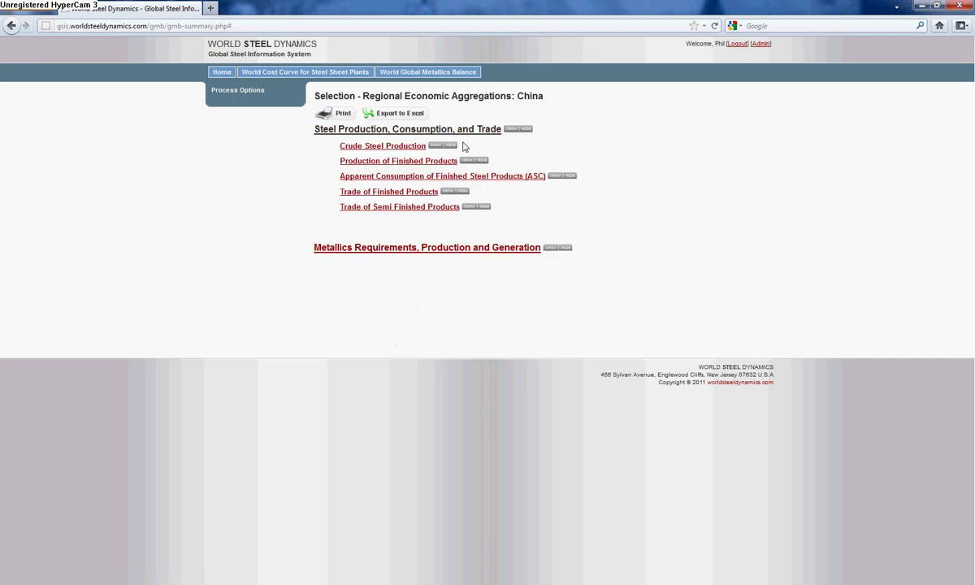
{"action": "left_click", "coordinate": [435, 146]}
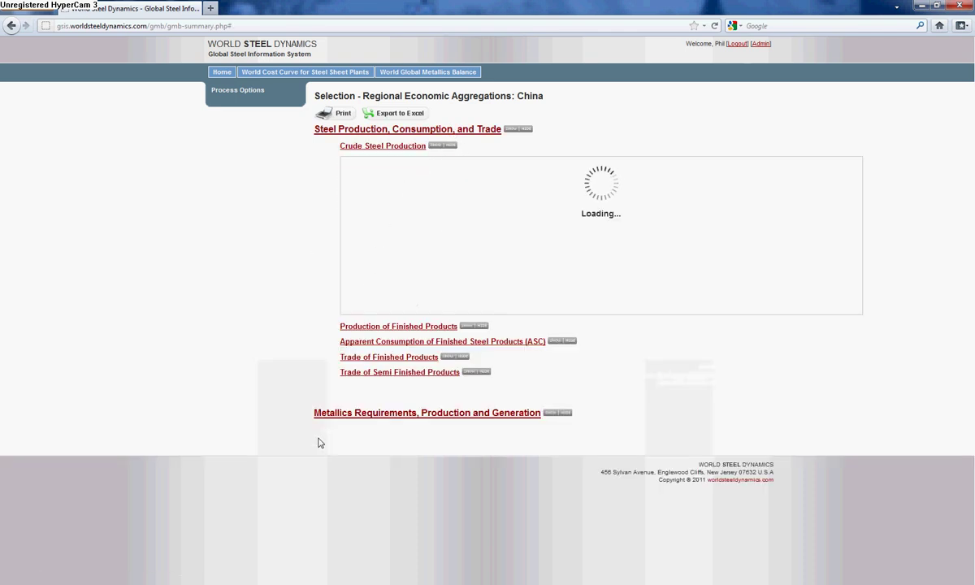
{"action": "left_click", "coordinate": [368, 414]}
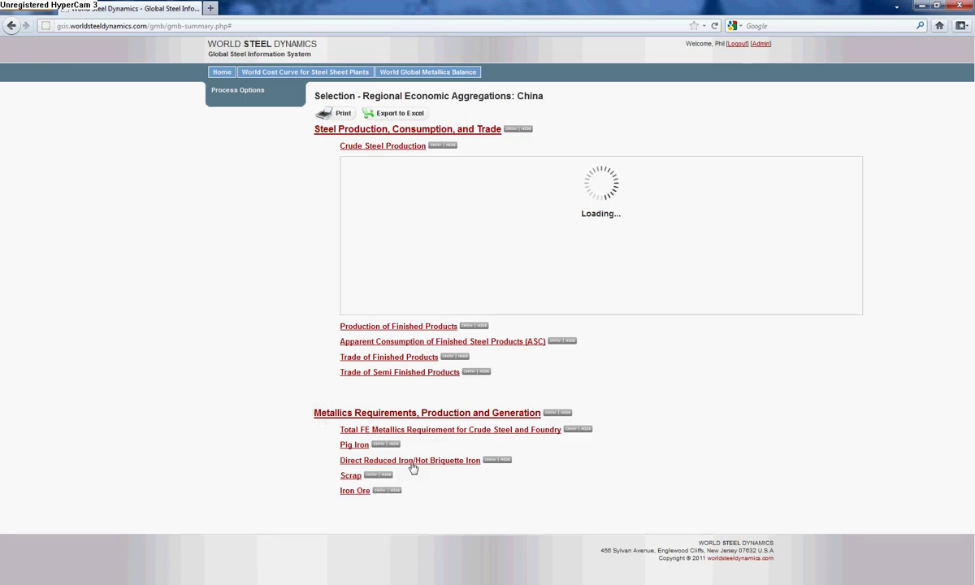
{"action": "left_click", "coordinate": [350, 476]}
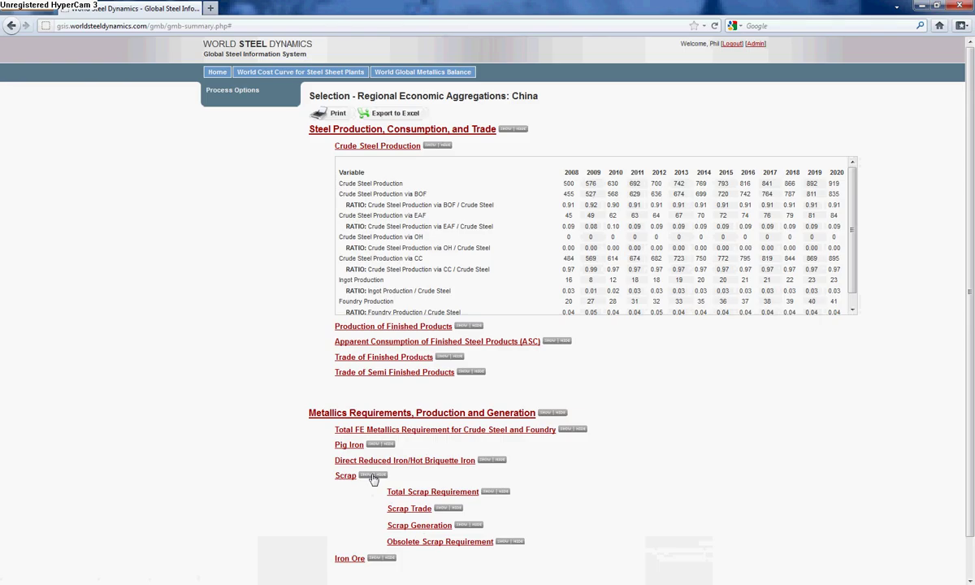
{"action": "left_click", "coordinate": [488, 543]}
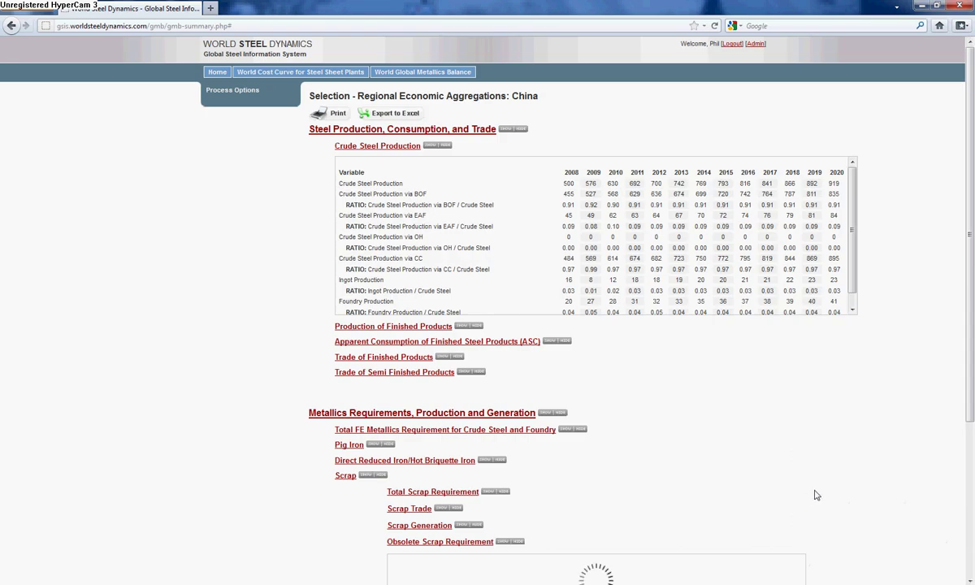
{"action": "left_click_drag", "start_coordinate": [973, 356], "coordinate": [973, 469]}
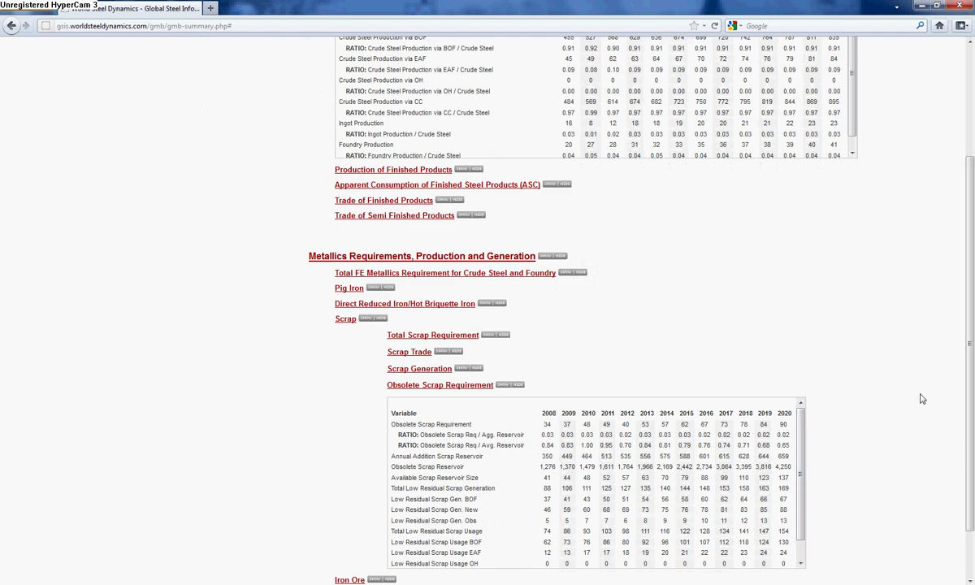
Scroll through China's Obsolete Scrap Requirement figures, then jump back to the sheet's top.
{"action": "scroll", "coordinate": [970, 371], "scroll_direction": "up", "scroll_amount": 4}
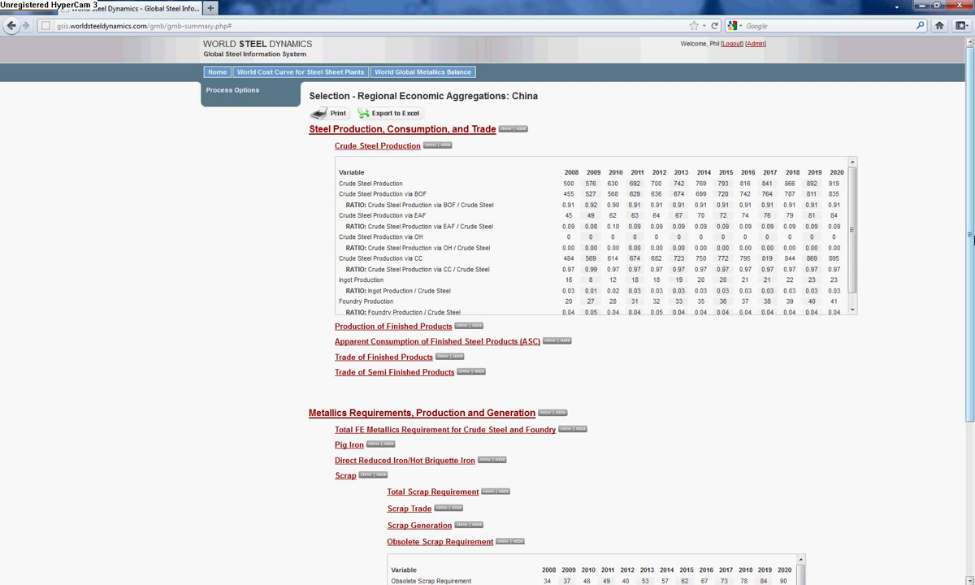
{"action": "left_click_drag", "start_coordinate": [969, 236], "coordinate": [947, 399]}
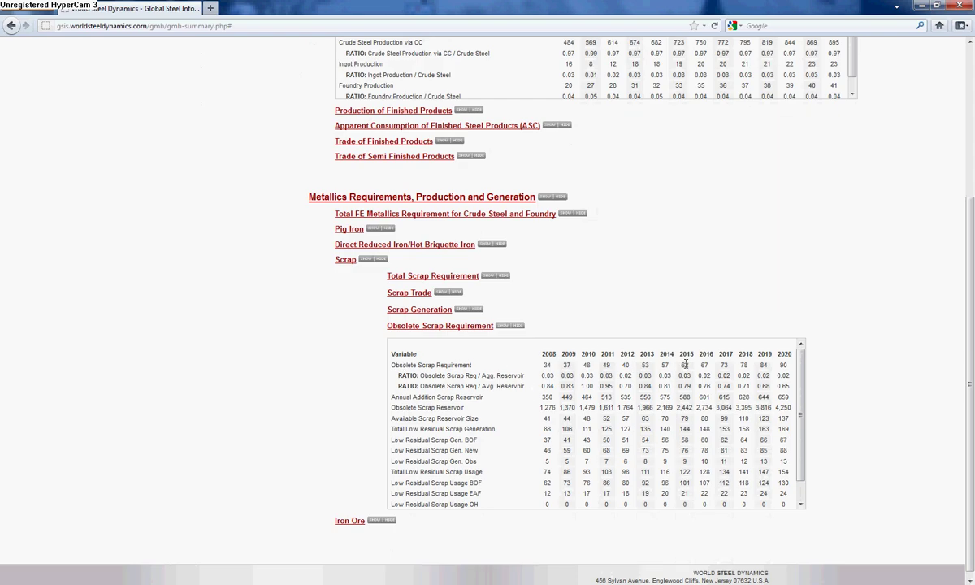
{"action": "scroll", "coordinate": [842, 414], "scroll_direction": "down", "scroll_amount": 1}
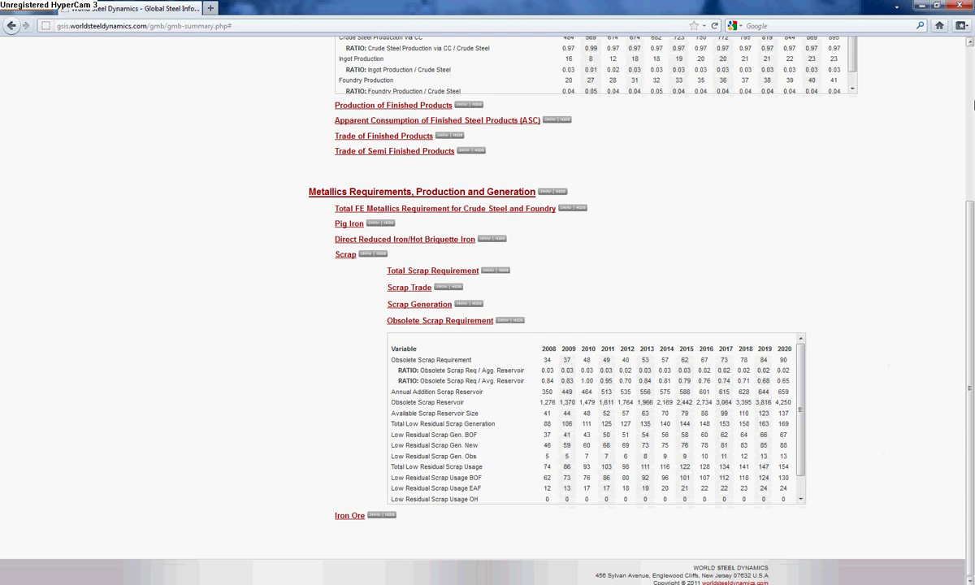
{"action": "left_click", "coordinate": [971, 106]}
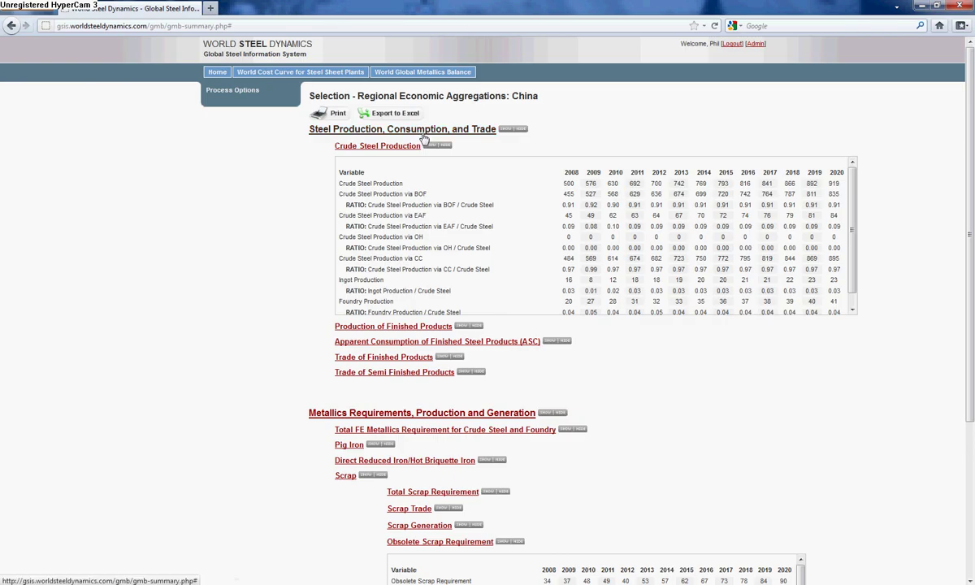
Return via the World Global Metallics Balance tab and choose Drill down view of individual outputs.
{"action": "left_click", "coordinate": [416, 73]}
{"action": "left_click", "coordinate": [352, 96]}
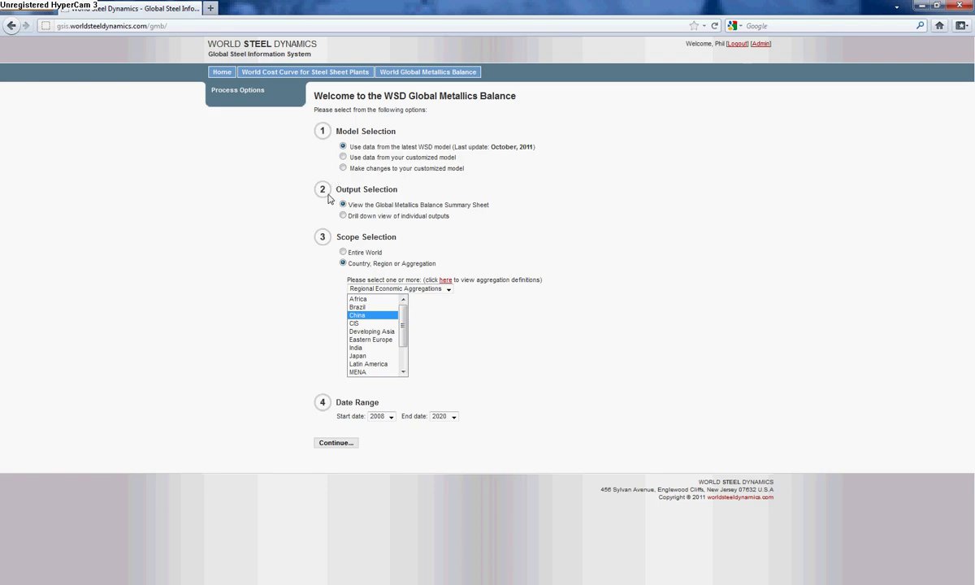
{"action": "left_click", "coordinate": [342, 215]}
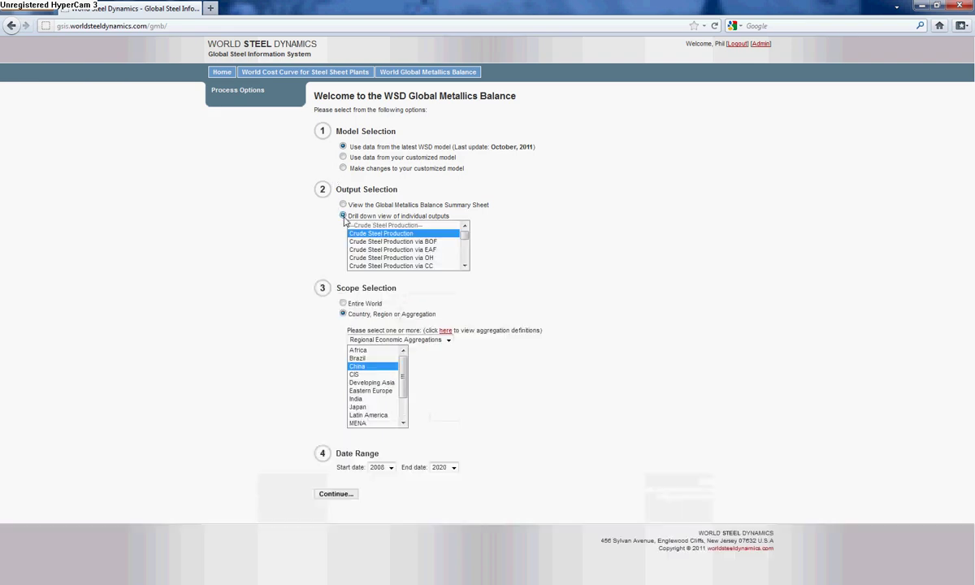
{"action": "scroll", "coordinate": [468, 268], "scroll_direction": "down", "scroll_amount": 5}
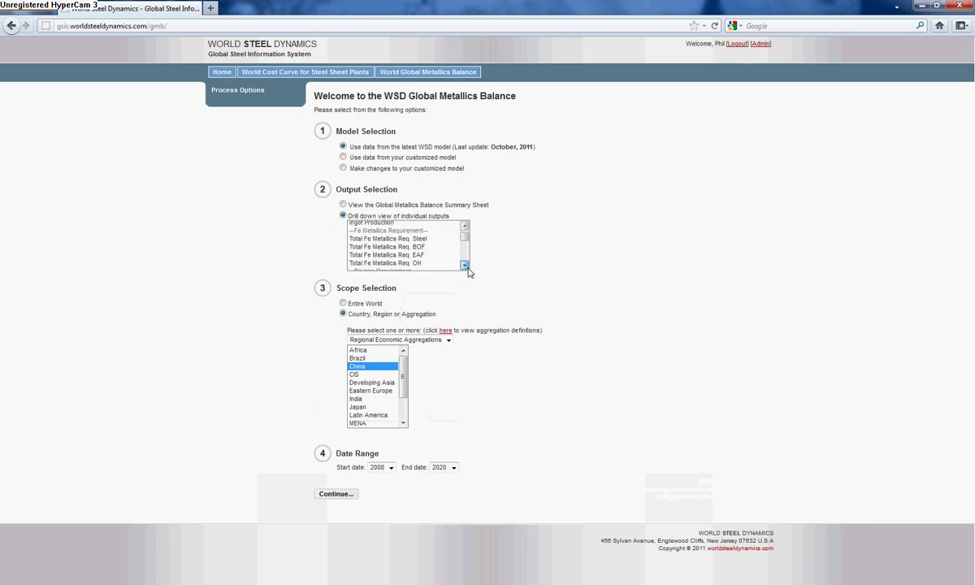
{"action": "scroll", "coordinate": [469, 236], "scroll_direction": "up", "scroll_amount": 5}
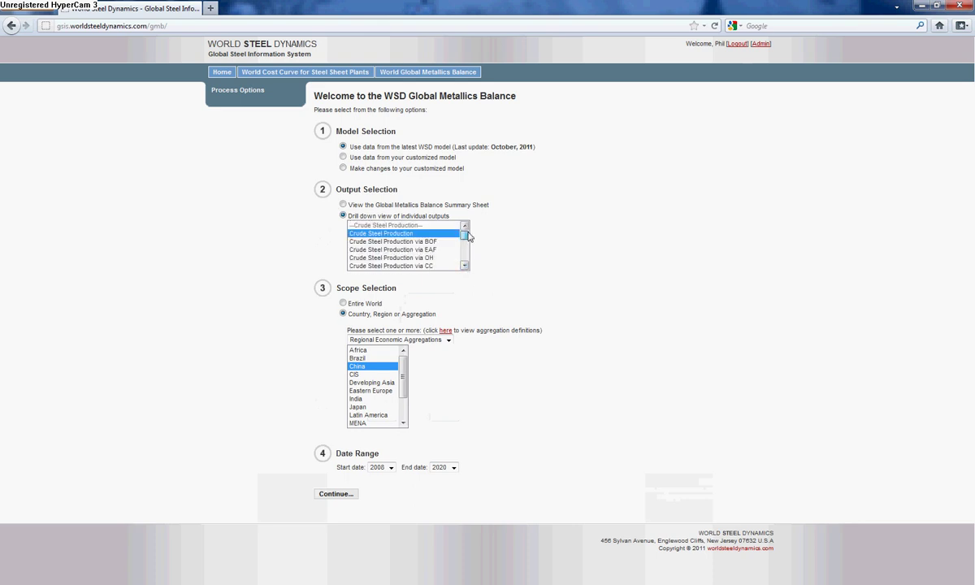
Add Crude Steel Production via EAF and Obsolete Scrap Requirement to the selected outputs.
{"action": "left_click", "coordinate": [423, 250], "text": "ctrl"}
{"action": "left_click_drag", "start_coordinate": [467, 246], "coordinate": [468, 254]}
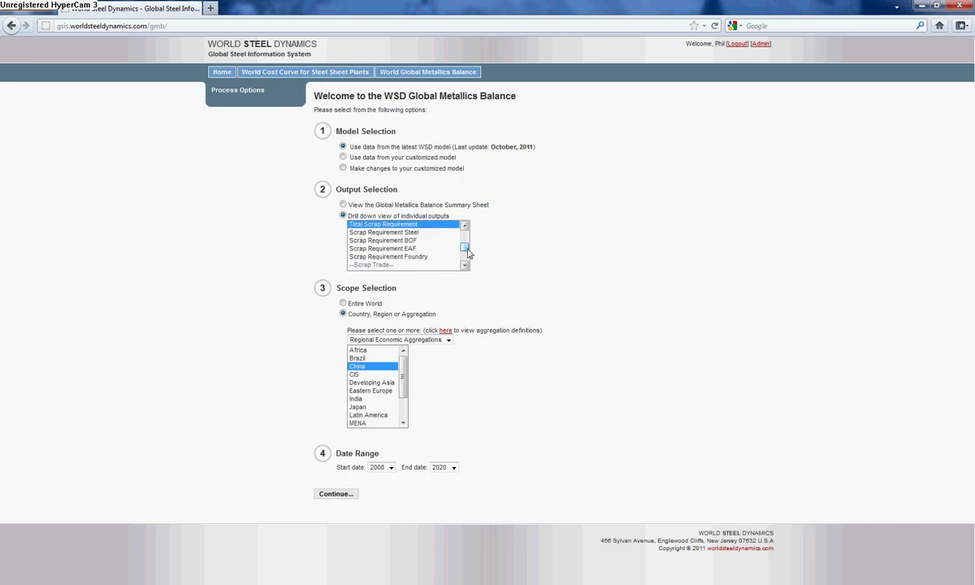
{"action": "left_click", "coordinate": [399, 216]}
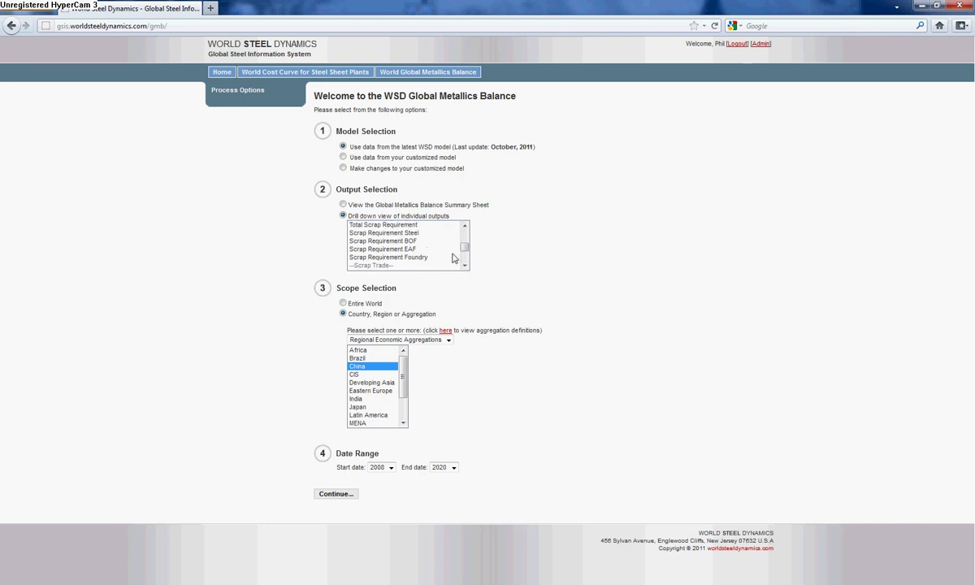
{"action": "scroll", "coordinate": [464, 266], "scroll_direction": "down", "scroll_amount": 1}
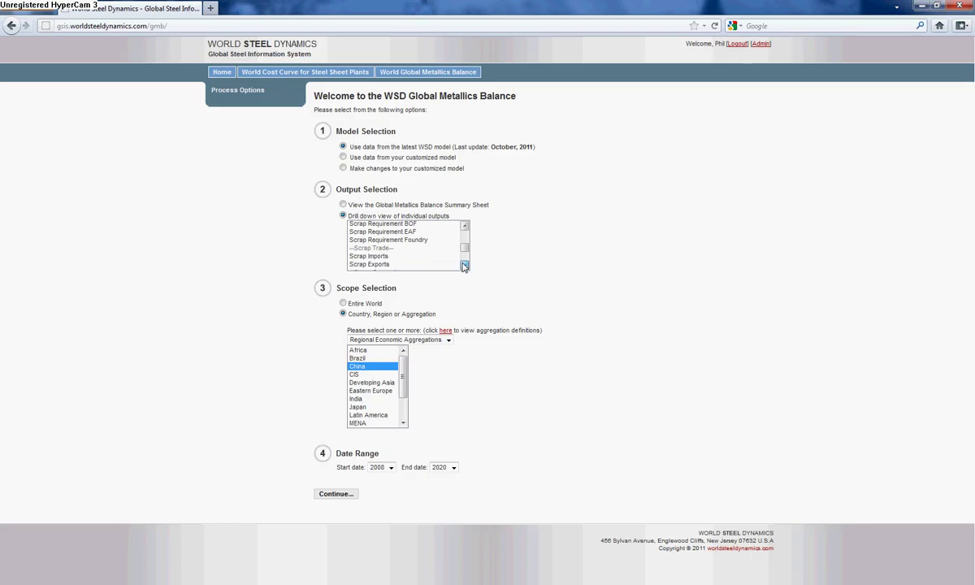
{"action": "scroll", "coordinate": [464, 265], "scroll_direction": "down", "scroll_amount": 3}
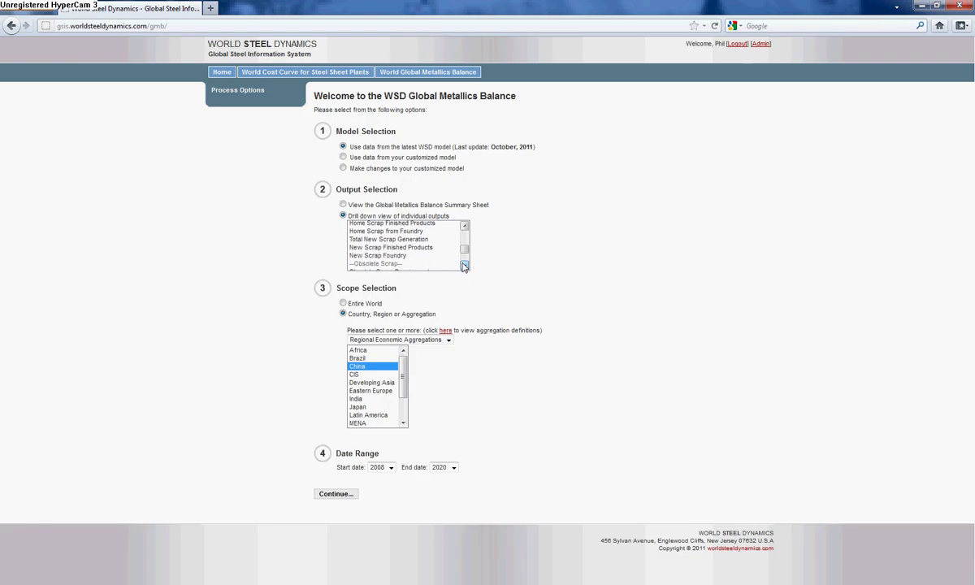
{"action": "scroll", "coordinate": [464, 266], "scroll_direction": "down", "scroll_amount": 1}
{"action": "left_click", "coordinate": [445, 247]}
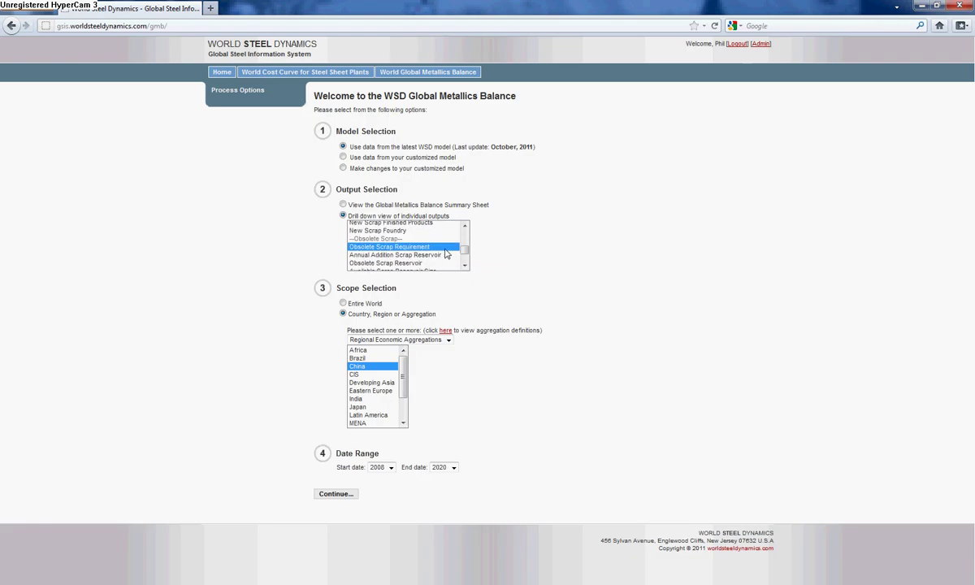
{"action": "left_click_drag", "start_coordinate": [464, 249], "coordinate": [464, 232]}
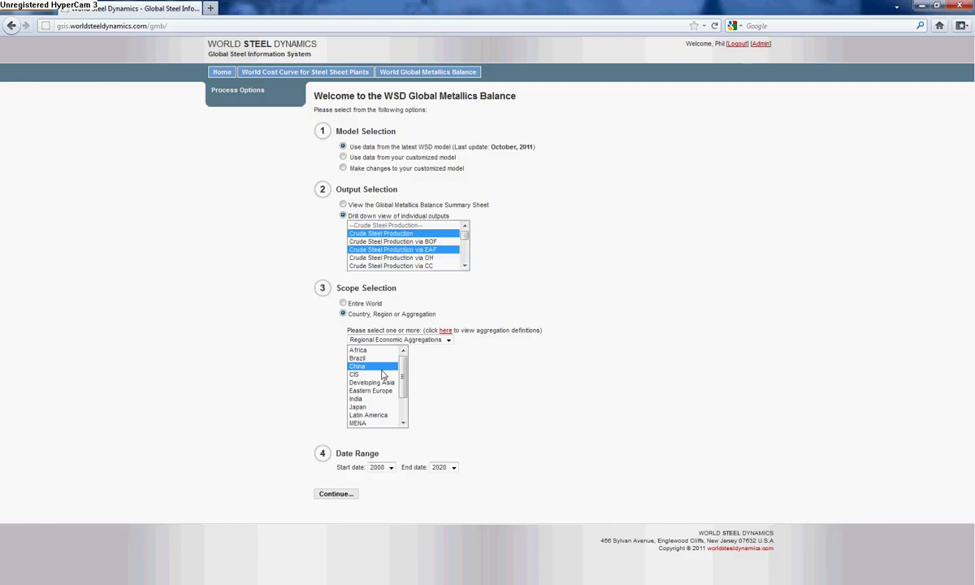
Use Global Economic Aggregations, select Advanced Economy and China, and generate the drill-down.
{"action": "left_click", "coordinate": [399, 339]}
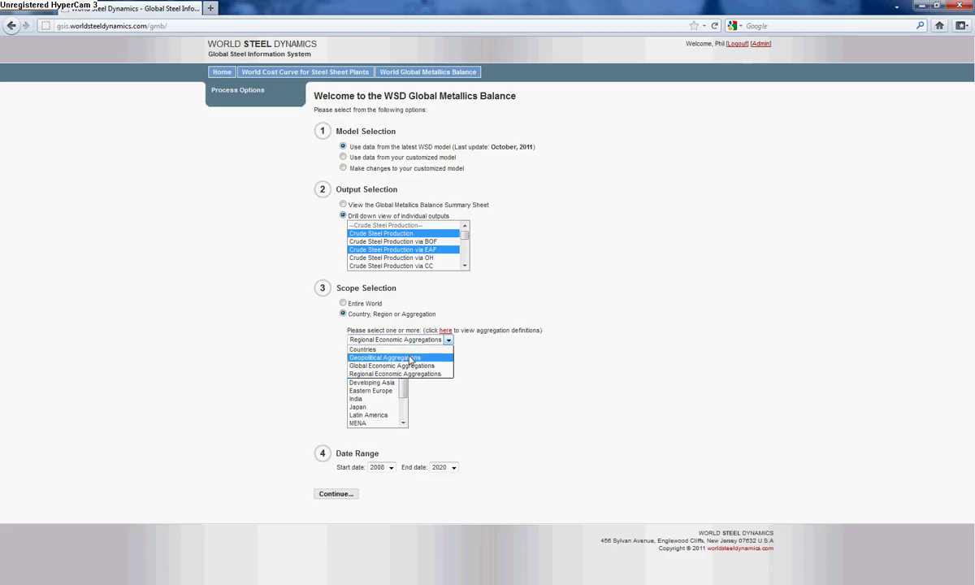
{"action": "left_click", "coordinate": [410, 359]}
{"action": "left_click", "coordinate": [389, 340]}
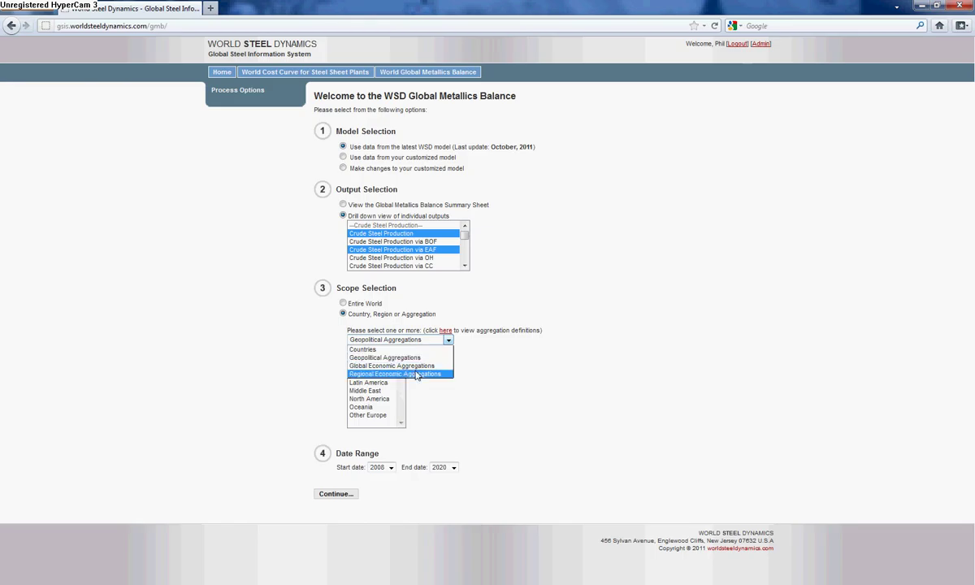
{"action": "left_click", "coordinate": [416, 375]}
{"action": "left_click", "coordinate": [392, 340]}
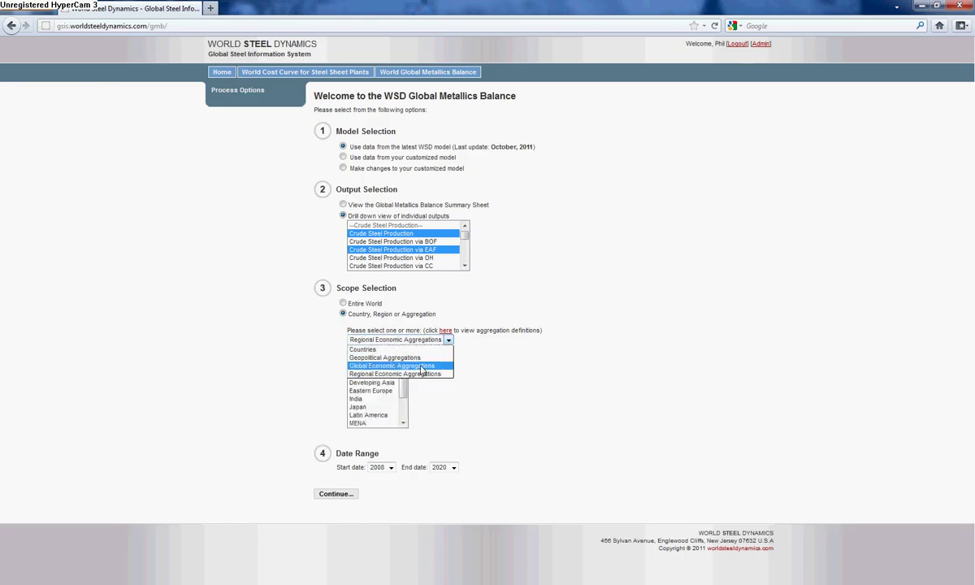
{"action": "left_click", "coordinate": [422, 367]}
{"action": "left_click", "coordinate": [381, 350]}
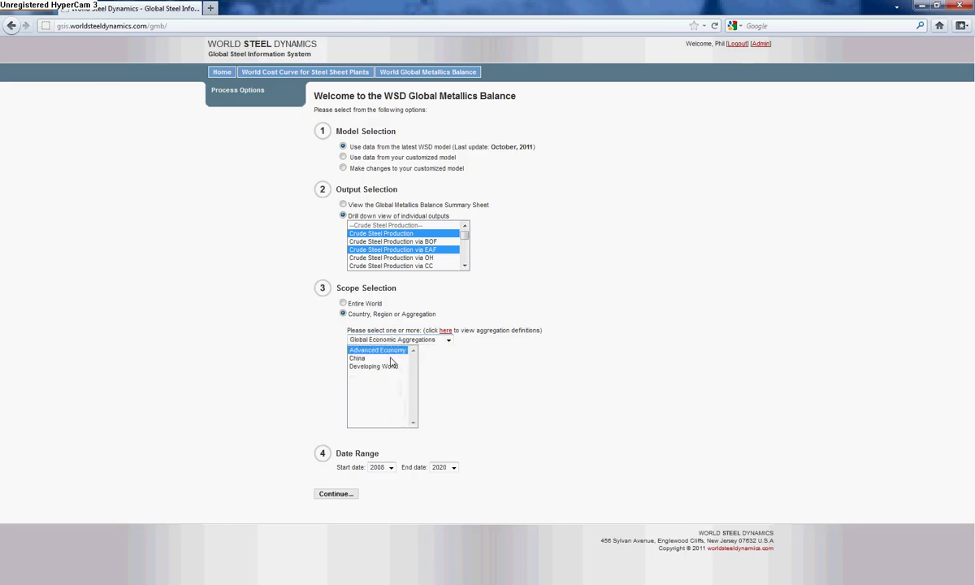
{"action": "left_click", "coordinate": [391, 358], "text": "ctrl"}
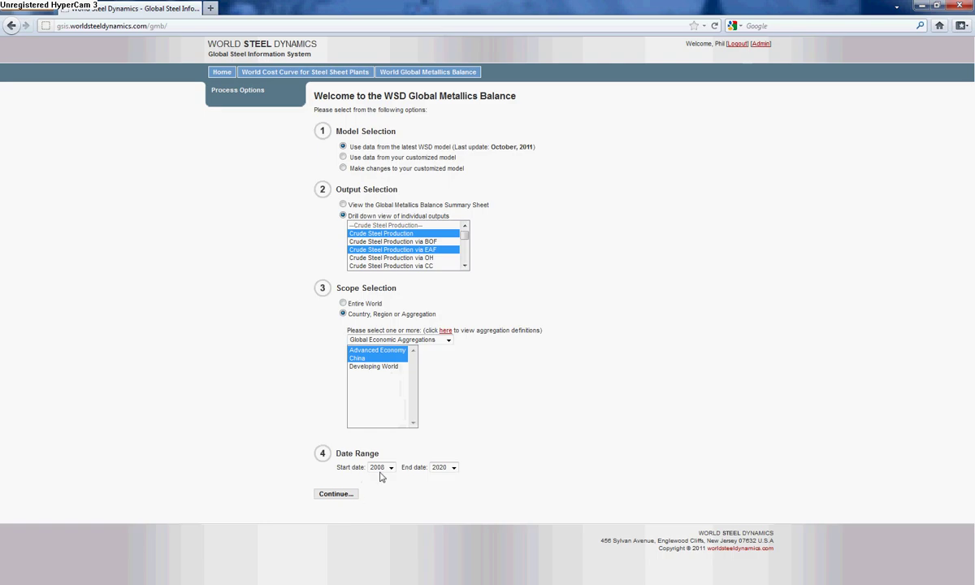
{"action": "left_click", "coordinate": [334, 494]}
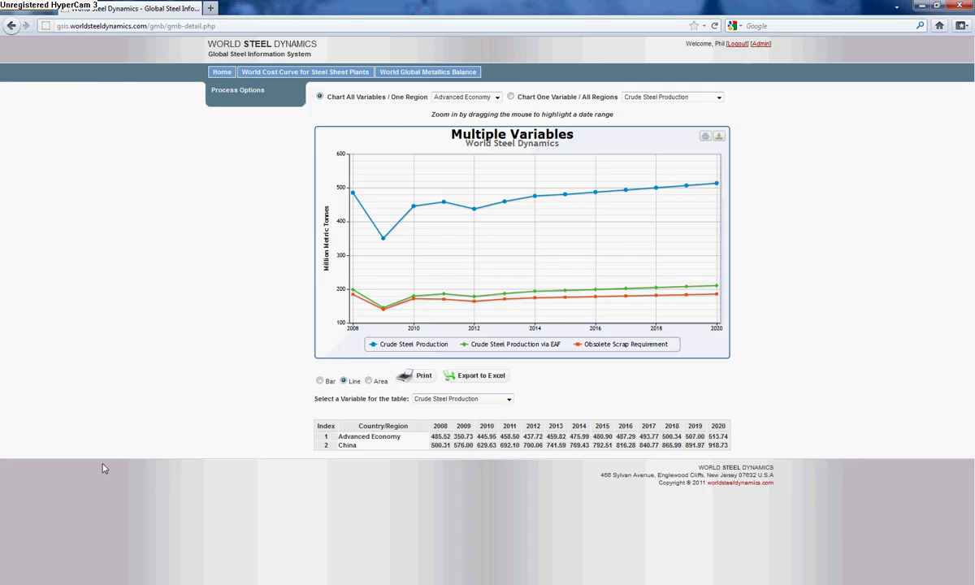
Pick China in the region dropdown, then chart Crude Steel Production across all regions.
{"action": "left_click", "coordinate": [468, 97]}
{"action": "left_click", "coordinate": [455, 109]}
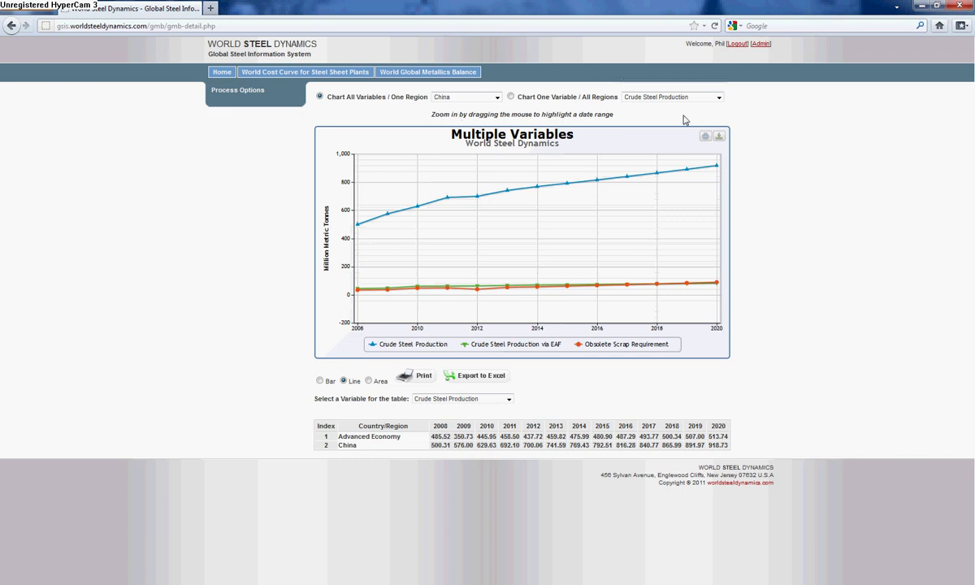
{"action": "left_click", "coordinate": [510, 96]}
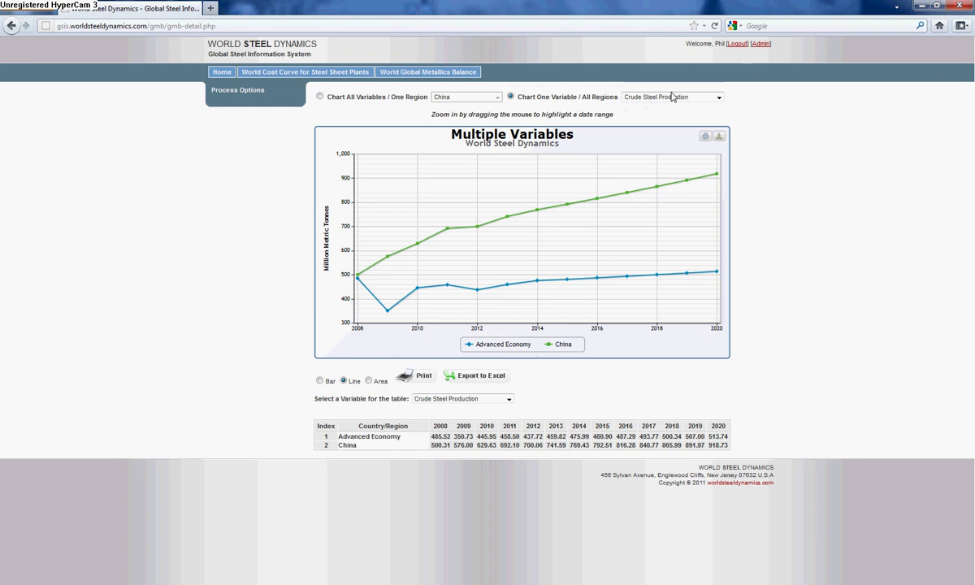
Switch the charted variable to Obsolete Scrap Requirement for both regions.
{"action": "left_click", "coordinate": [632, 96]}
{"action": "left_click", "coordinate": [664, 115]}
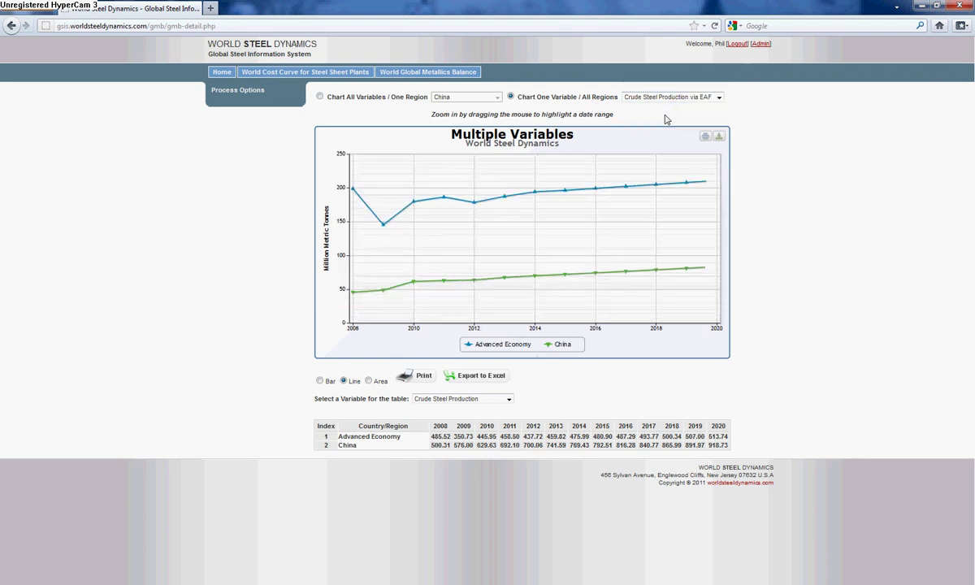
{"action": "left_click", "coordinate": [683, 98]}
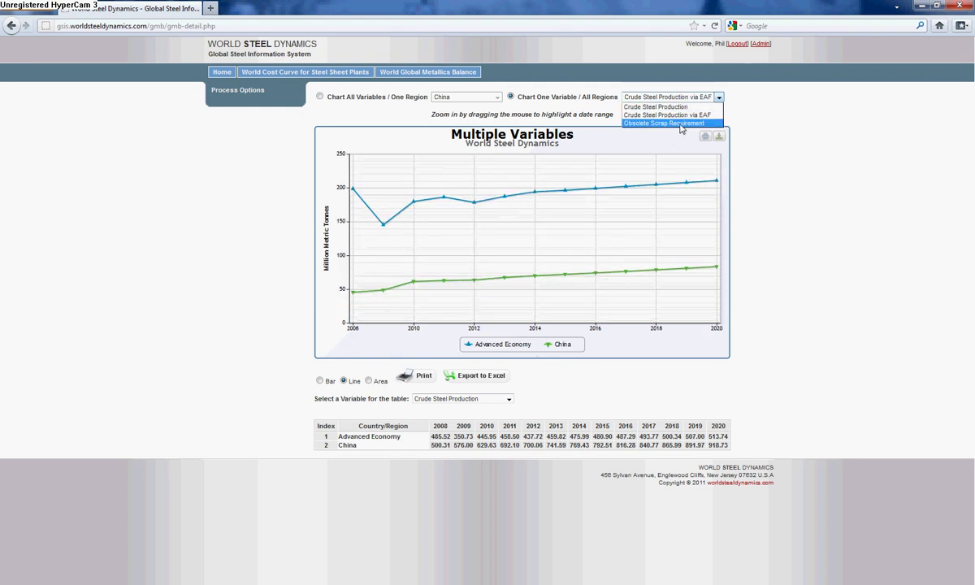
{"action": "left_click", "coordinate": [681, 126]}
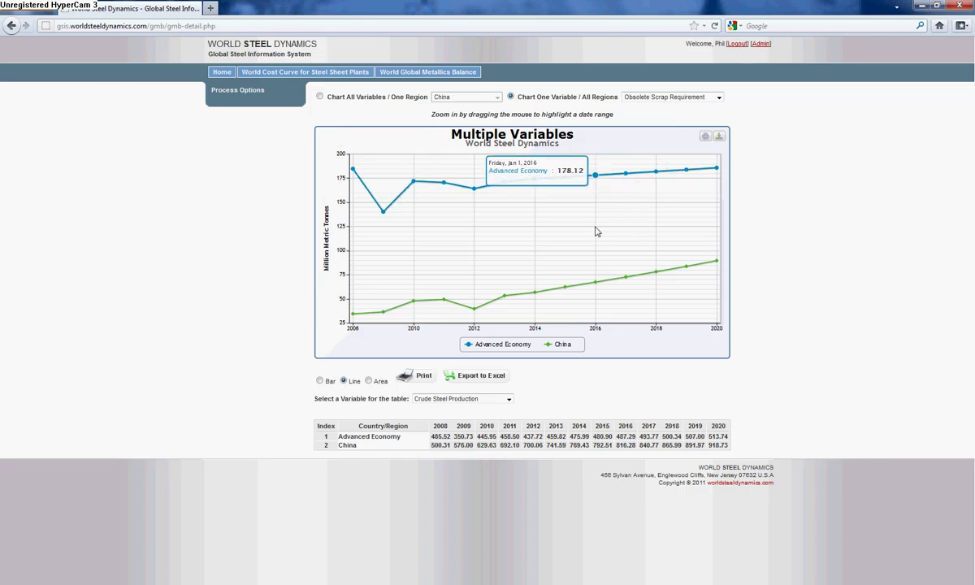
Display the chart as an area chart and list Crude Steel Production via EAF in the table.
{"action": "left_click", "coordinate": [320, 380]}
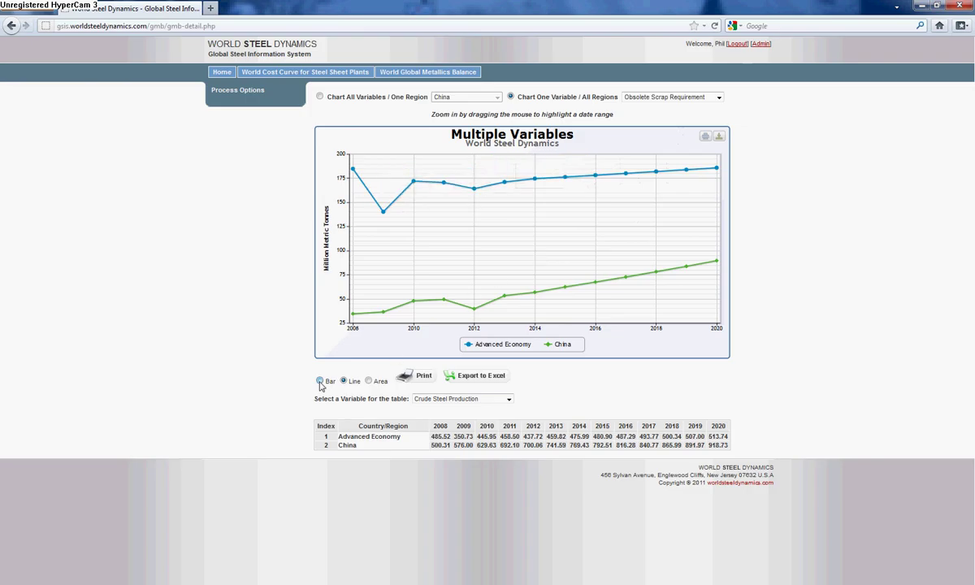
{"action": "left_click", "coordinate": [369, 381]}
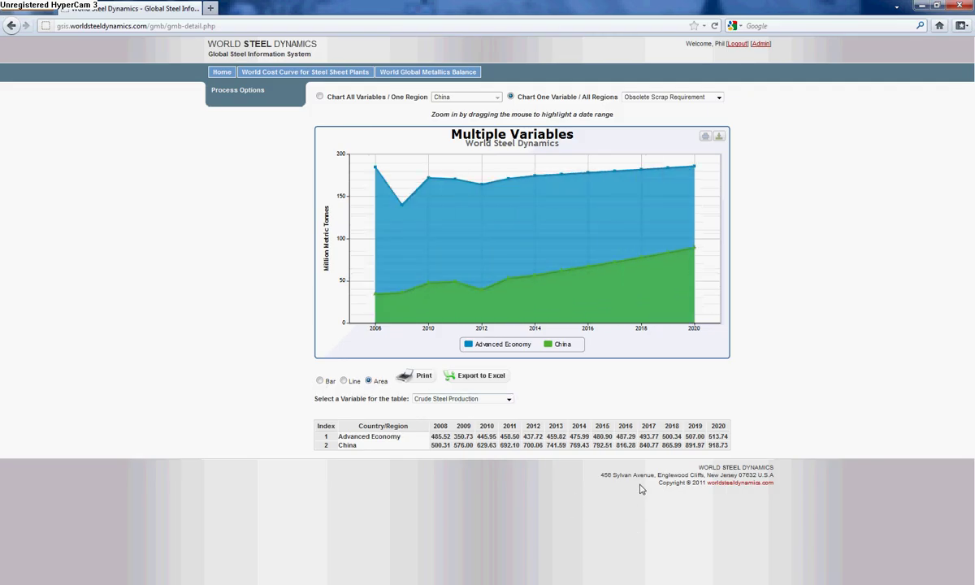
{"action": "left_click", "coordinate": [505, 399]}
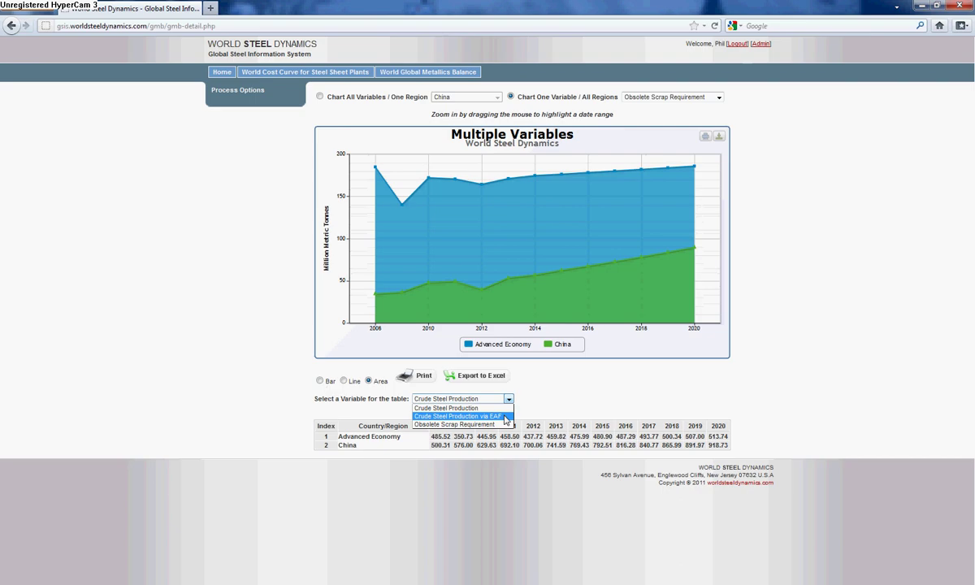
{"action": "left_click", "coordinate": [505, 416]}
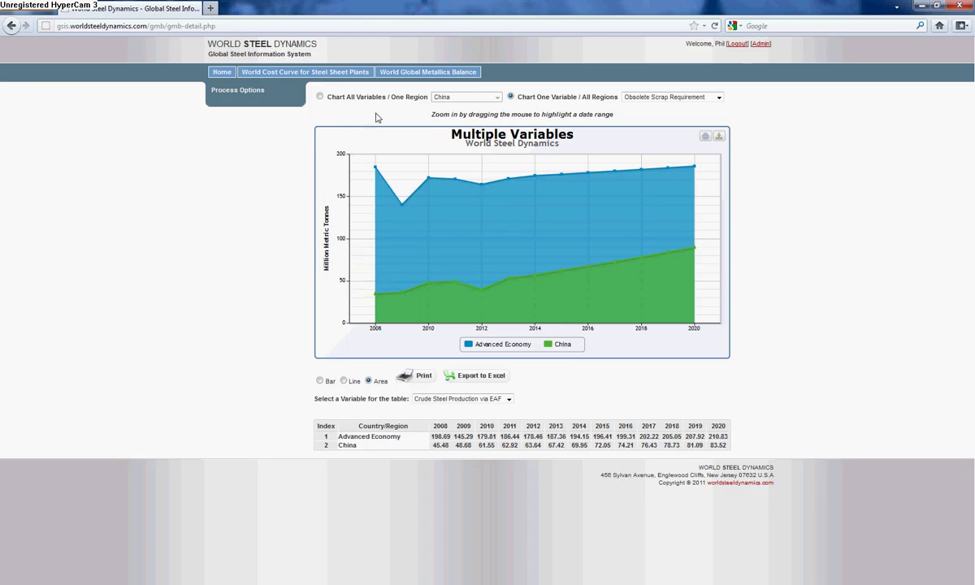
Return to the metallics balance options, choose 'Make changes to your customized model' and continue.
{"action": "left_click", "coordinate": [400, 77]}
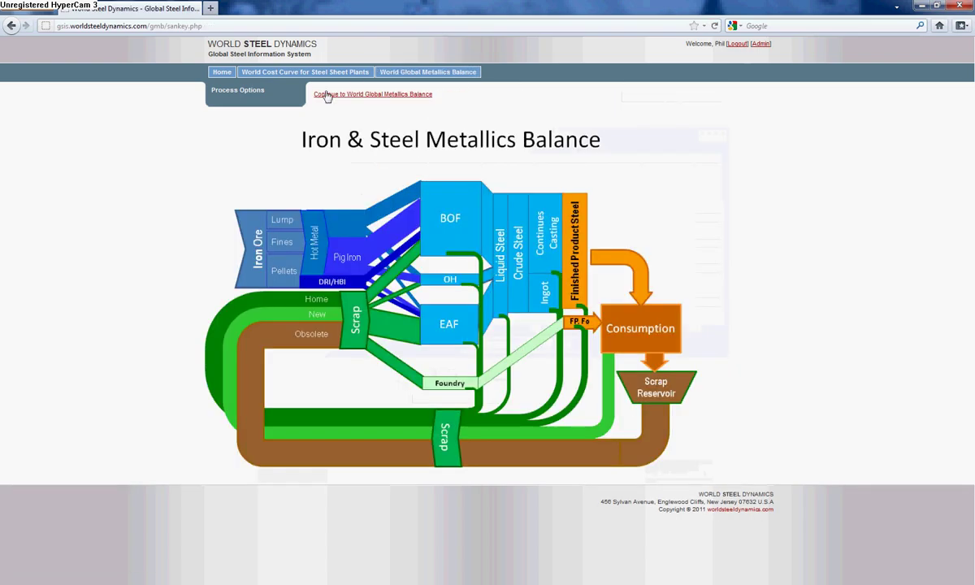
{"action": "left_click", "coordinate": [328, 96]}
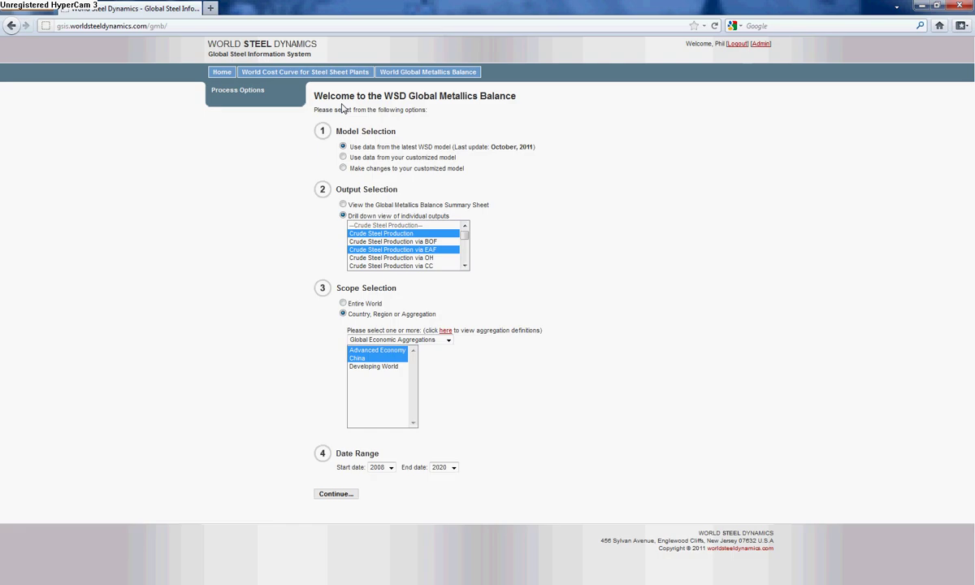
{"action": "left_click", "coordinate": [343, 168]}
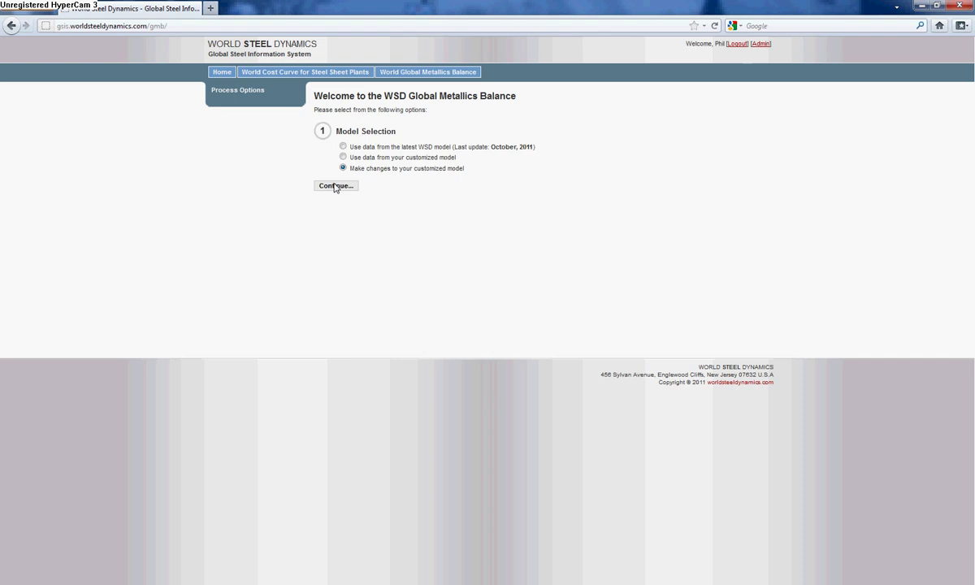
{"action": "left_click", "coordinate": [335, 188]}
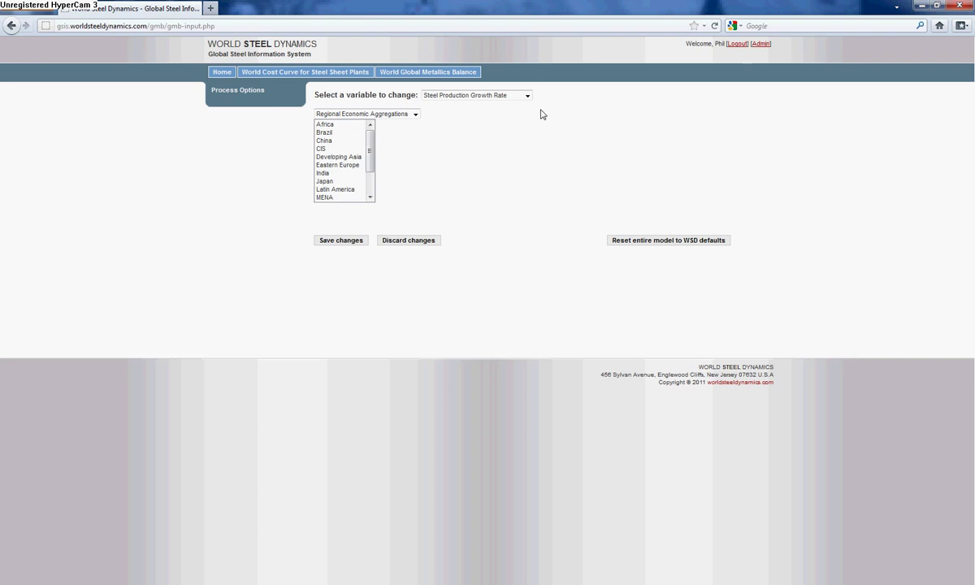
Show China's growth-rate table and select its 2015 growth-rate cell.
{"action": "left_click", "coordinate": [353, 142]}
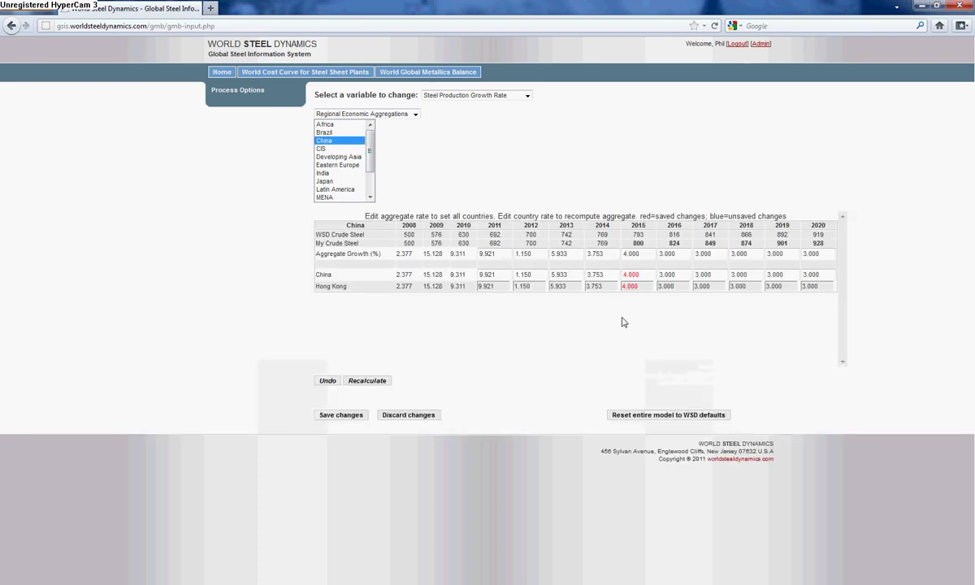
{"action": "left_click", "coordinate": [640, 291]}
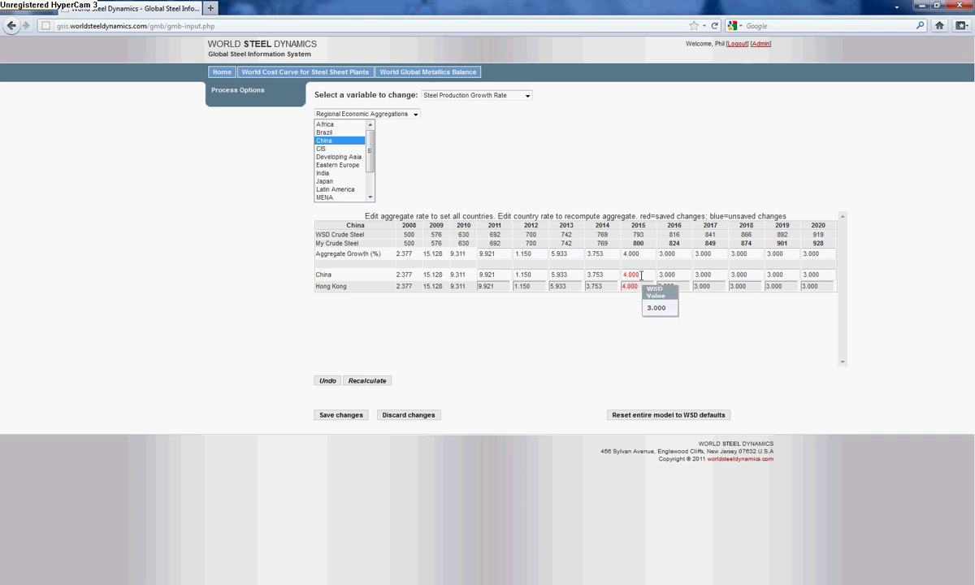
{"action": "left_click", "coordinate": [626, 254]}
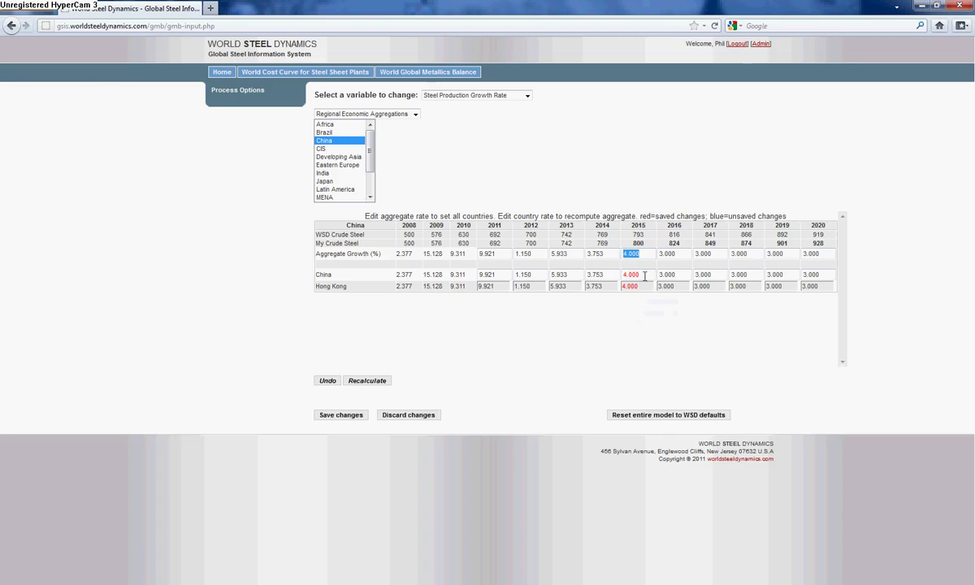
{"action": "left_click", "coordinate": [624, 275]}
Set China's 2015 growth rate to 6, recalculate to 945 in 2020, and save.
{"action": "type", "text": "6"}
{"action": "left_click", "coordinate": [373, 383]}
{"action": "key", "text": "Tab"}
{"action": "left_click", "coordinate": [380, 385]}
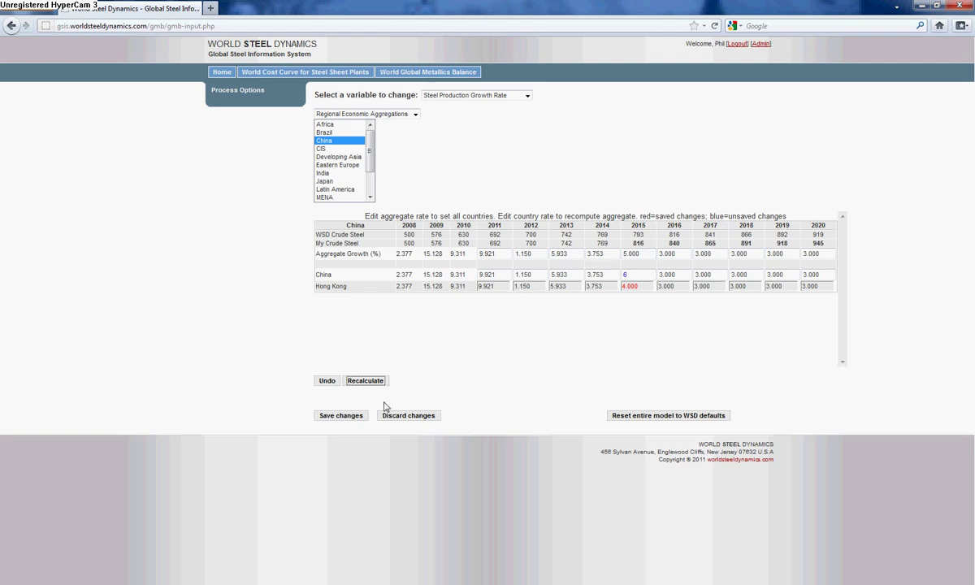
{"action": "left_click", "coordinate": [339, 416]}
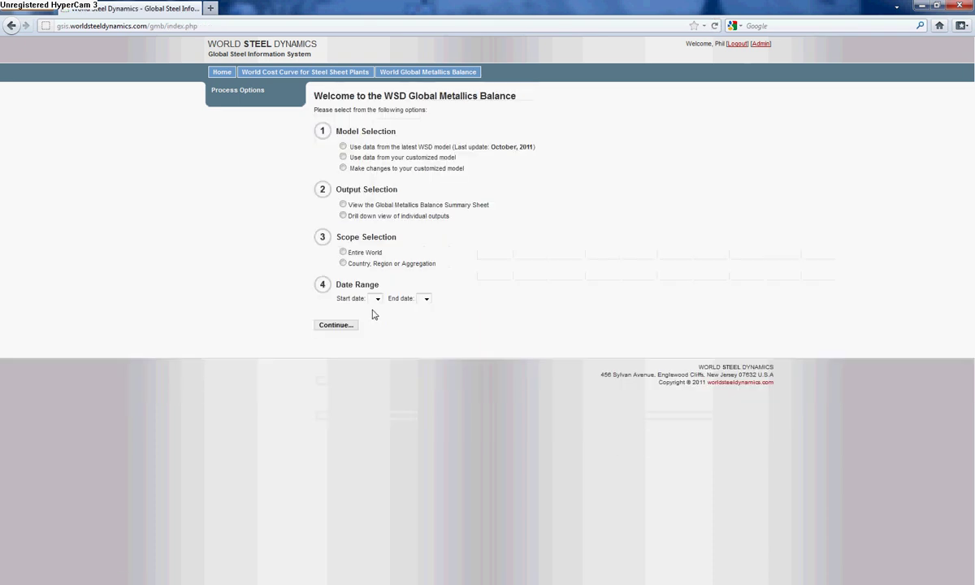
Use the customized model's data and choose to make further changes to it.
{"action": "left_click", "coordinate": [351, 215]}
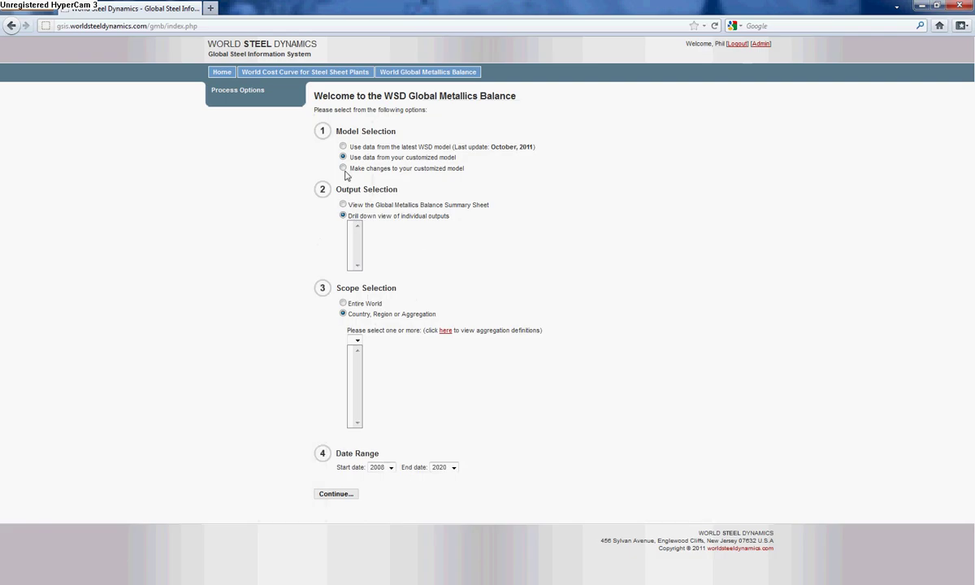
{"action": "left_click", "coordinate": [343, 168]}
{"action": "left_click", "coordinate": [347, 187]}
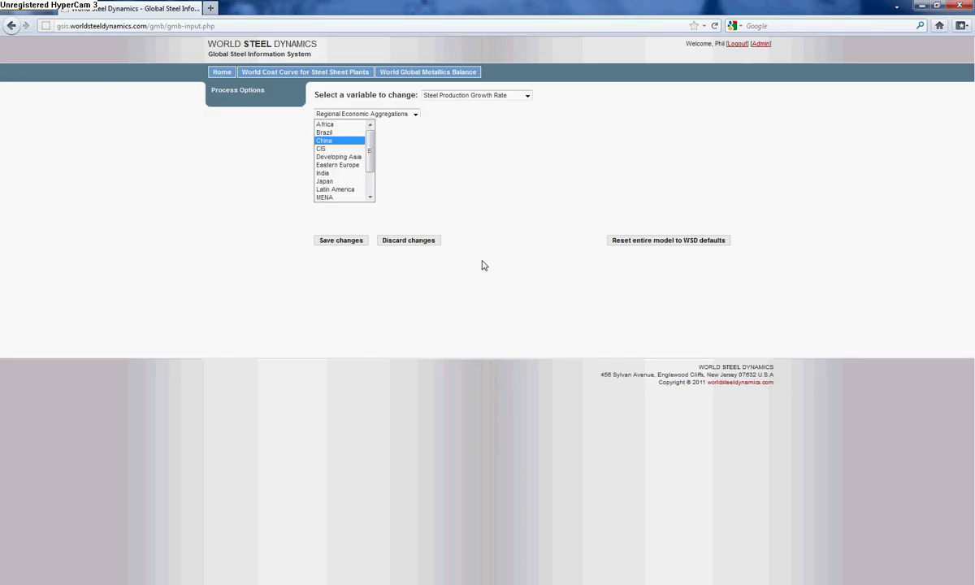
Choose Steel Production Methodology, switch to individual countries, and show China's table.
{"action": "left_click", "coordinate": [512, 102]}
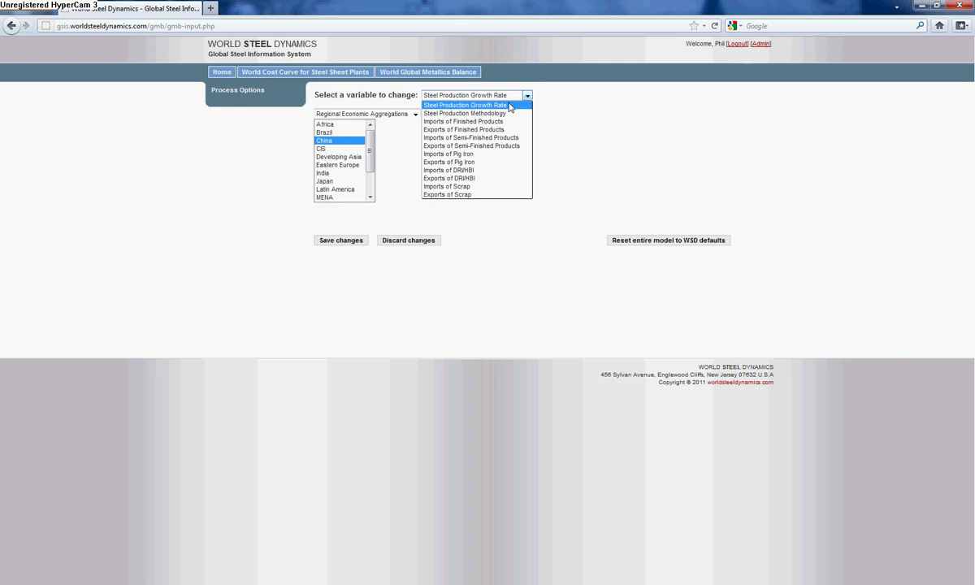
{"action": "left_click", "coordinate": [509, 114]}
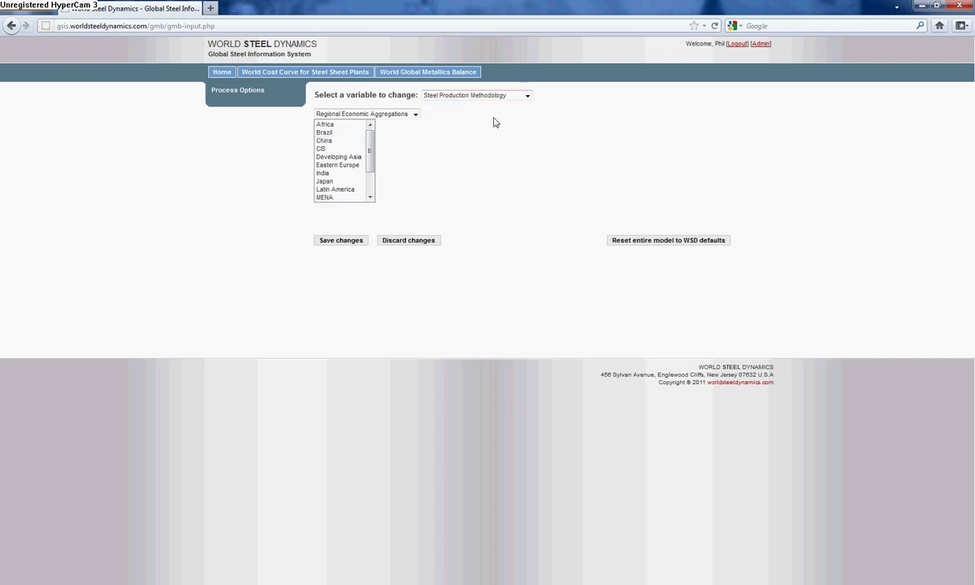
{"action": "left_click", "coordinate": [397, 115]}
{"action": "left_click", "coordinate": [341, 135]}
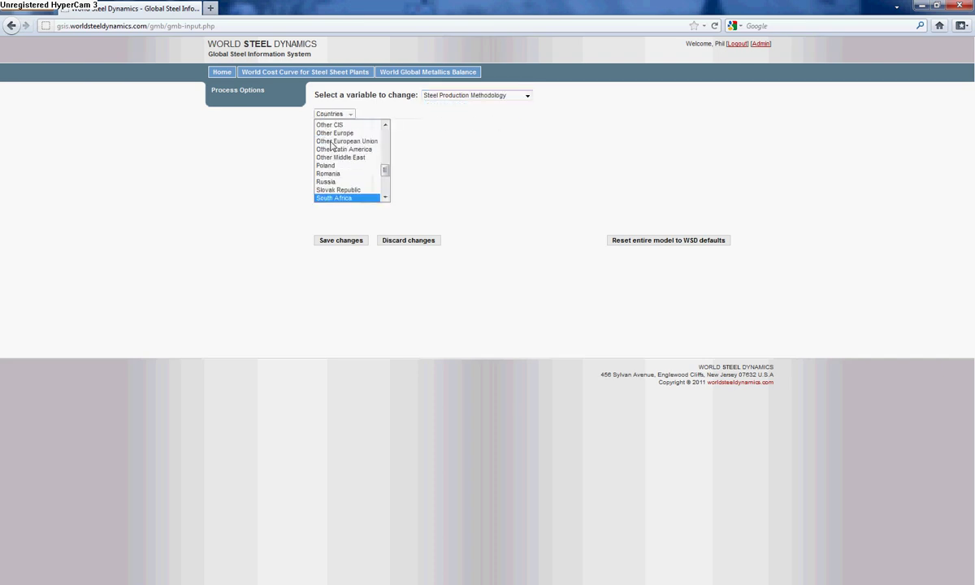
{"action": "left_click_drag", "start_coordinate": [386, 175], "coordinate": [386, 134]}
{"action": "left_click", "coordinate": [345, 173]}
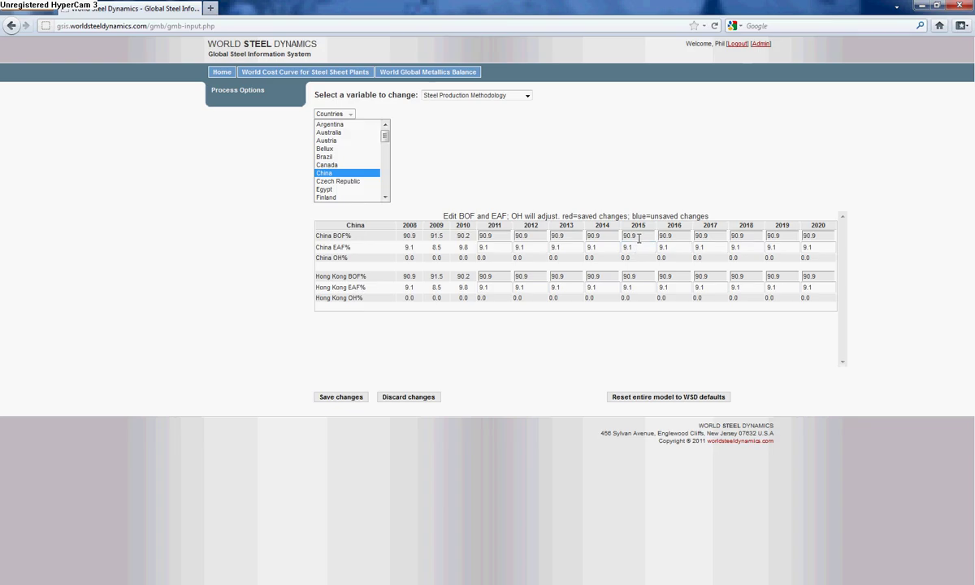
Enter 85% BOF and 15% EAF as China's 2015 shares and save the model.
{"action": "left_click", "coordinate": [639, 237]}
{"action": "type", "text": "85"}
{"action": "left_click", "coordinate": [639, 248]}
{"action": "type", "text": "15"}
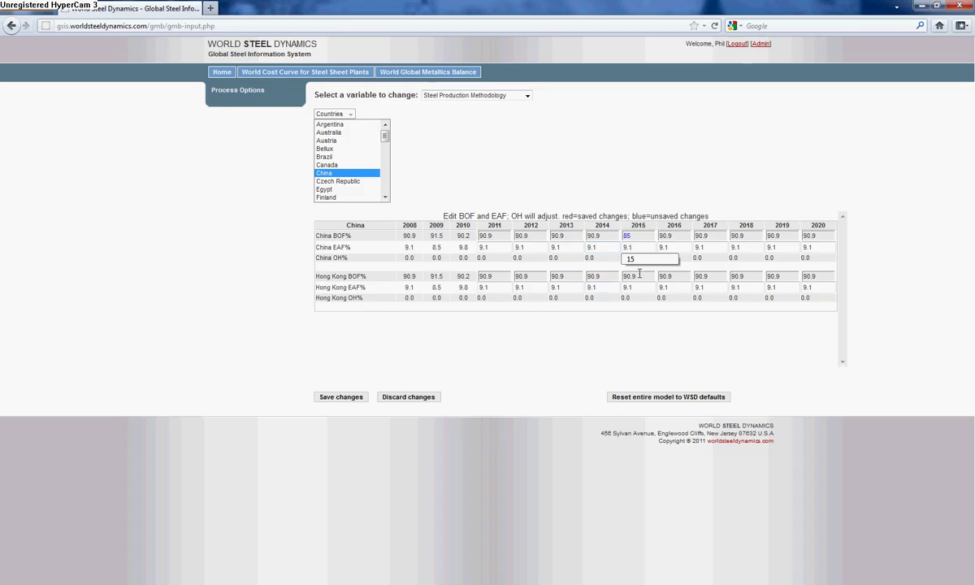
{"action": "left_click", "coordinate": [650, 259]}
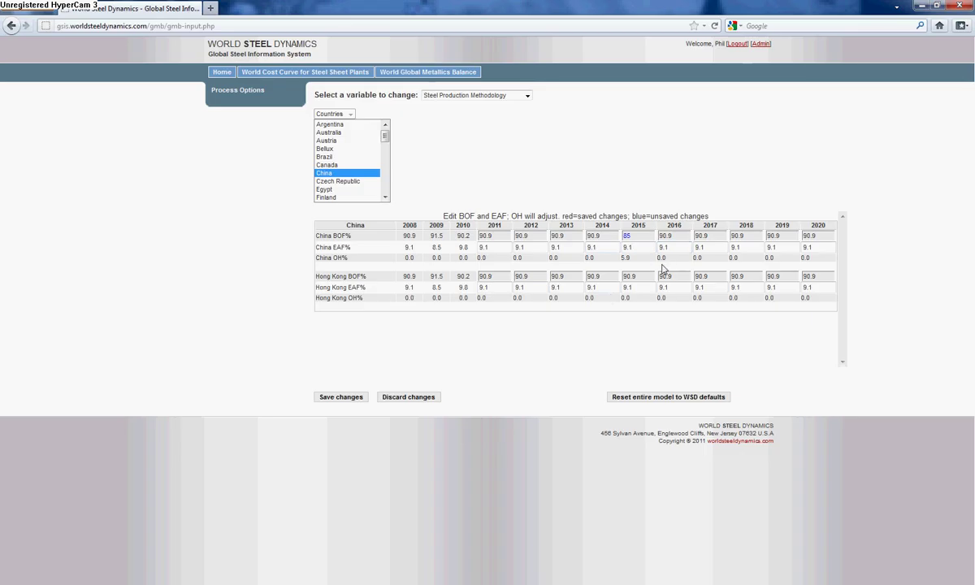
{"action": "key", "text": "Tab"}
{"action": "key", "text": "shift+Tab"}
{"action": "key", "text": "shift+Tab"}
{"action": "type", "text": "15"}
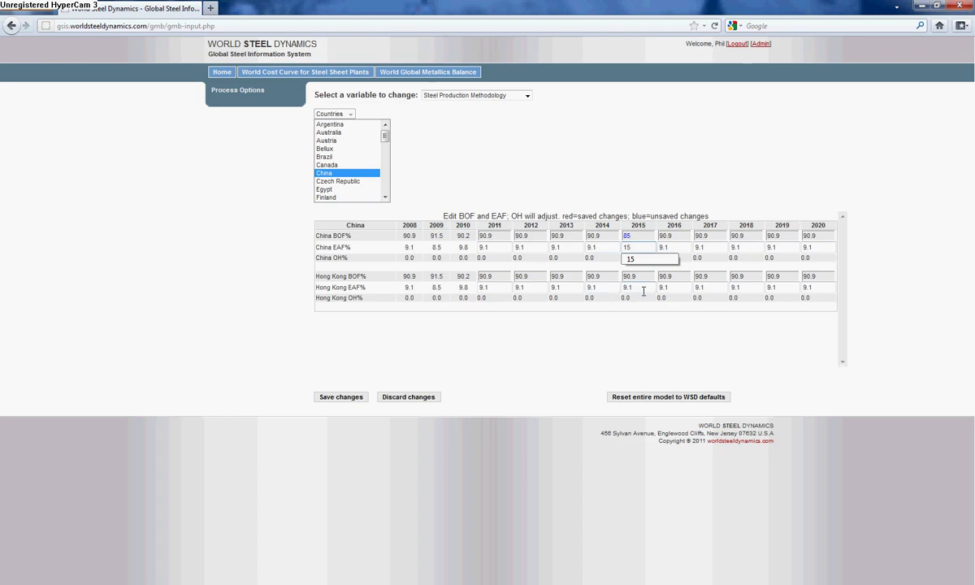
{"action": "key", "text": "Tab"}
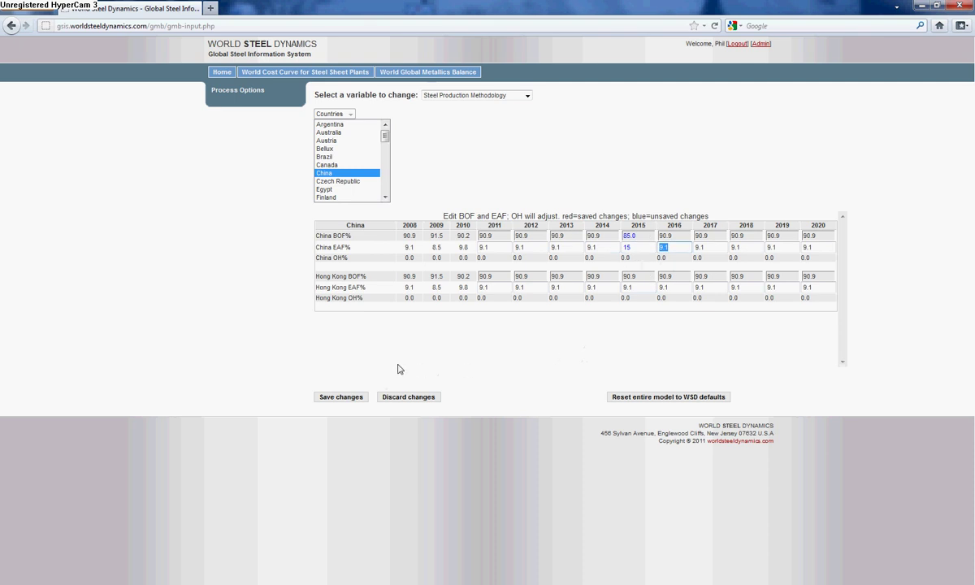
{"action": "left_click", "coordinate": [342, 397]}
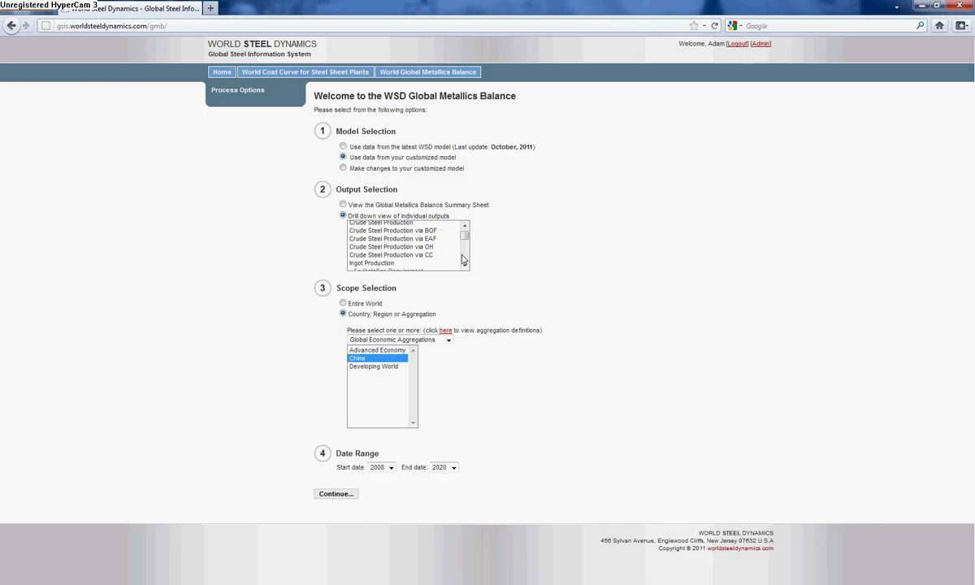
Select Crude Steel Production, Crude Steel Production via EAF and Obsolete Scrap Requirement outputs, then generate China's view.
{"action": "scroll", "coordinate": [465, 237], "scroll_direction": "up", "scroll_amount": 3}
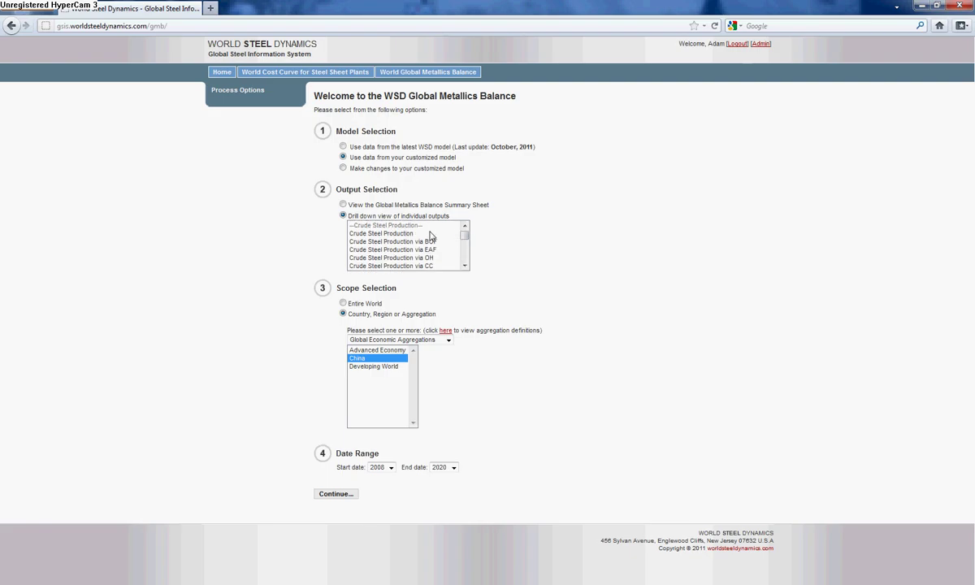
{"action": "left_click", "coordinate": [429, 234]}
{"action": "left_click", "coordinate": [434, 253], "text": "ctrl"}
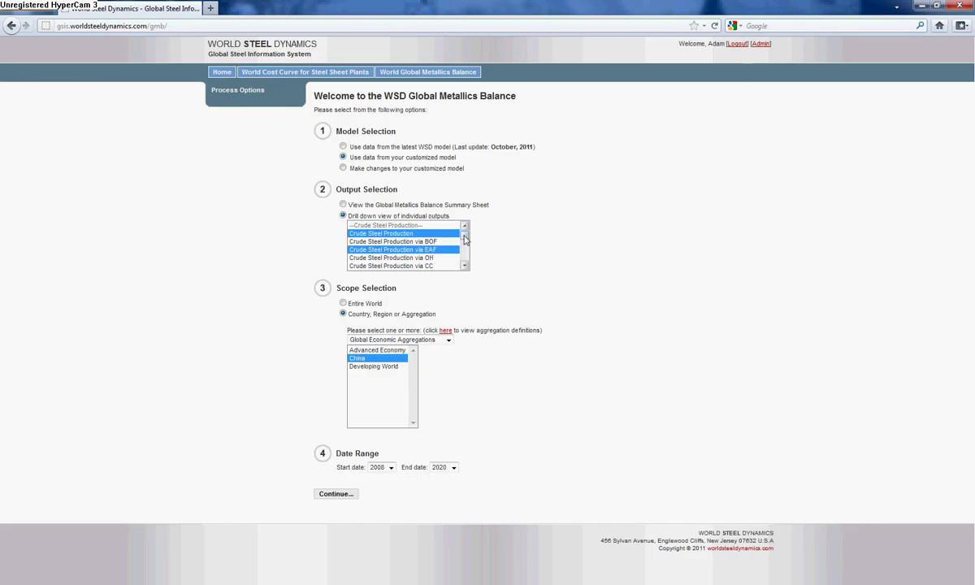
{"action": "left_click_drag", "start_coordinate": [465, 238], "coordinate": [465, 253]}
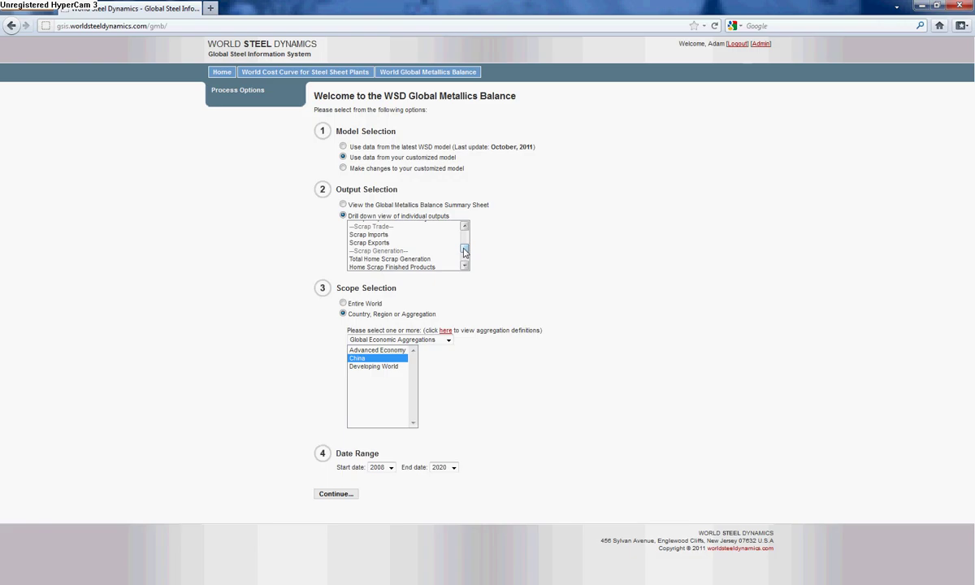
{"action": "scroll", "coordinate": [465, 265], "scroll_direction": "down", "scroll_amount": 3}
{"action": "left_click", "coordinate": [452, 255]}
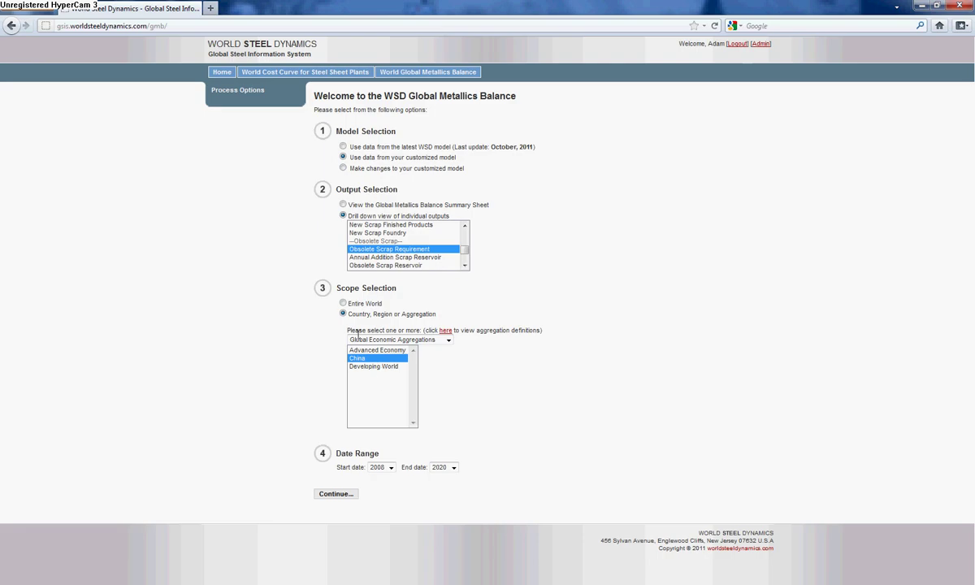
{"action": "left_click", "coordinate": [338, 496]}
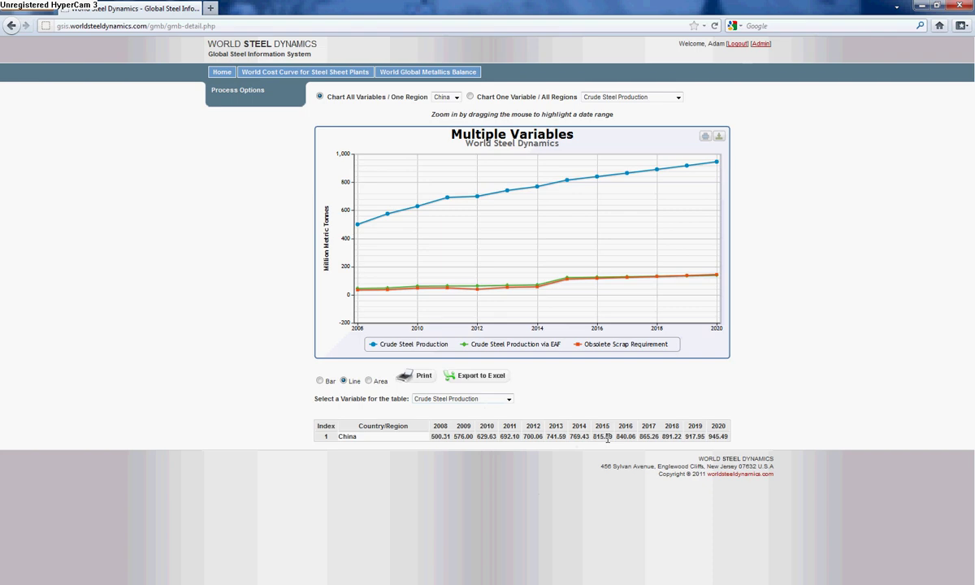
Set the table variable to Obsolete Scrap Requirement, after briefly showing Crude Steel Production via EAF.
{"action": "left_click", "coordinate": [508, 398]}
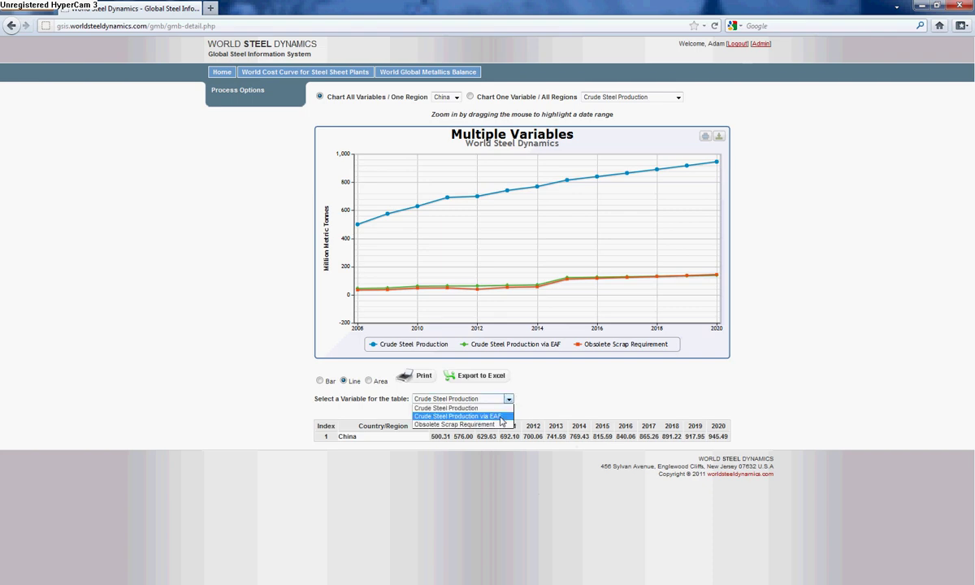
{"action": "left_click", "coordinate": [501, 418]}
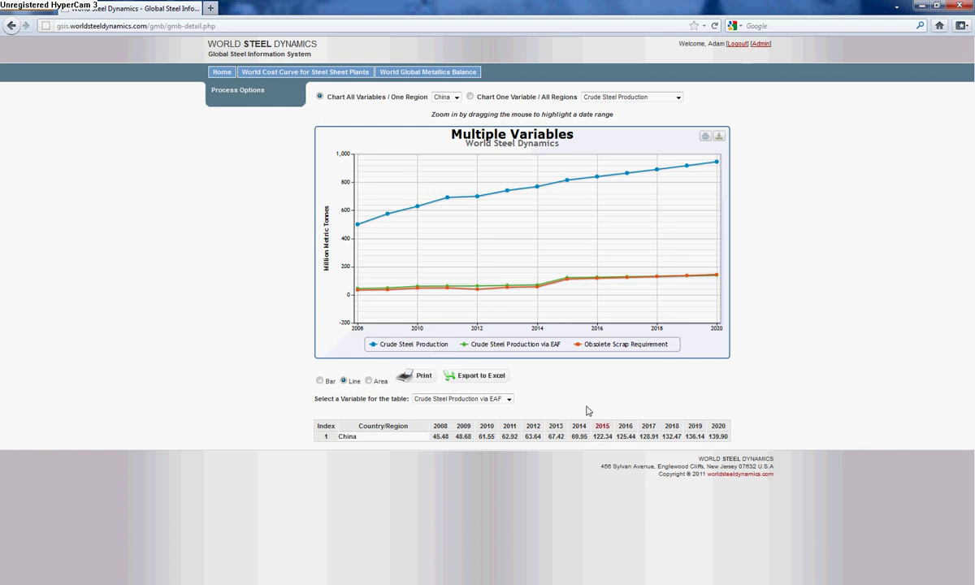
{"action": "left_click", "coordinate": [508, 398]}
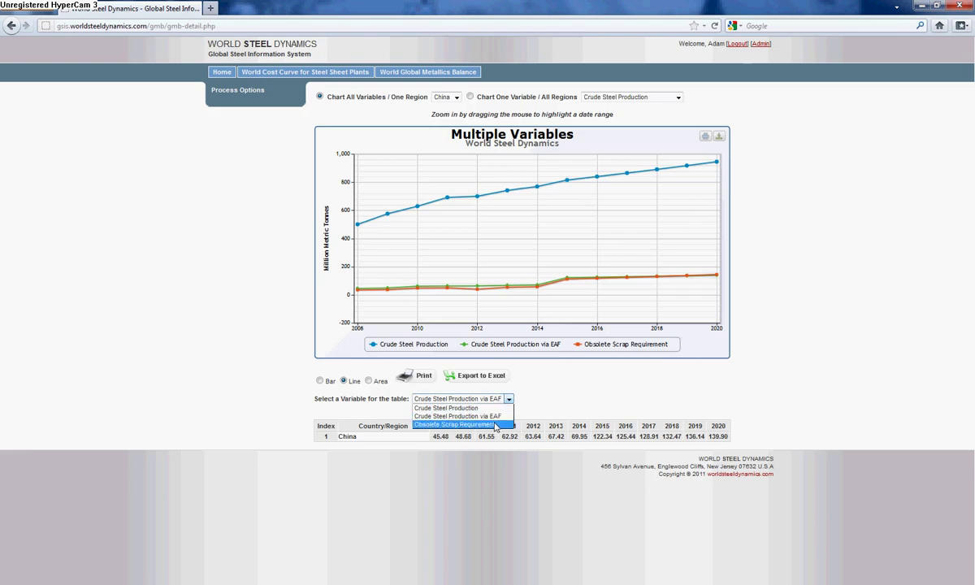
{"action": "left_click", "coordinate": [499, 424]}
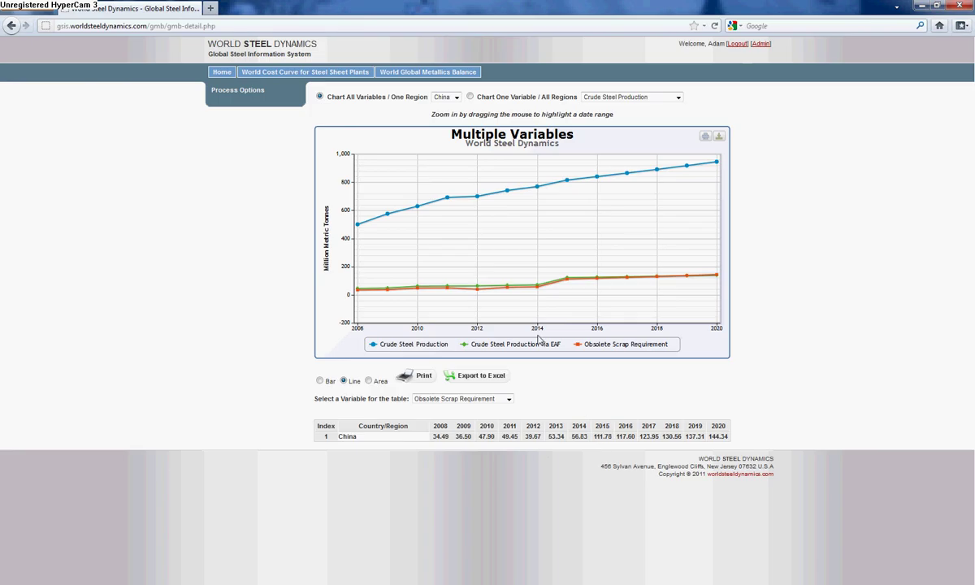
Go to the World Global Metallics Balance flow diagram page.
{"action": "left_click", "coordinate": [407, 73]}
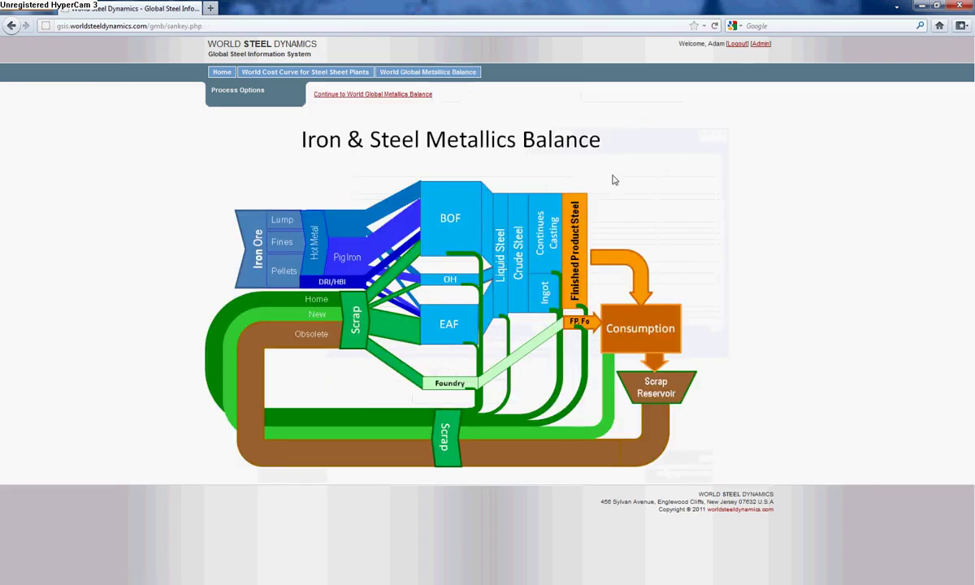